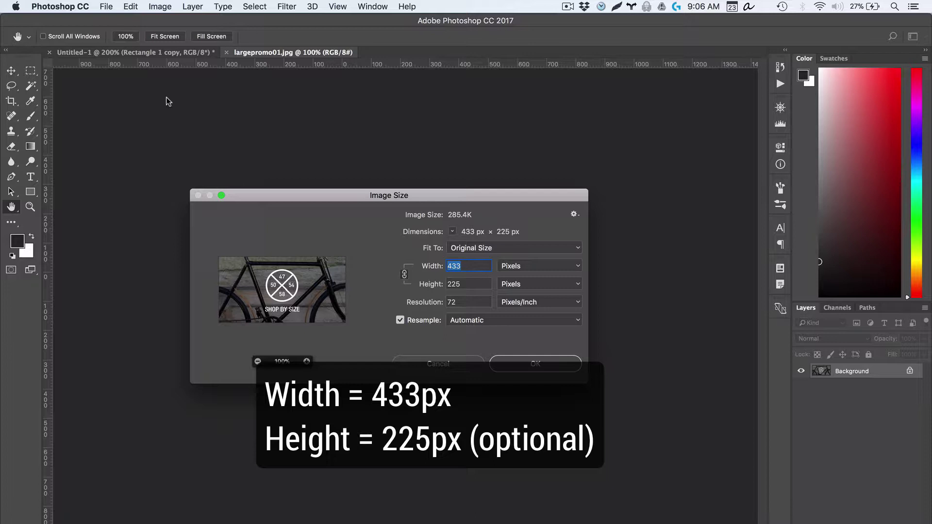
Confirm the promo image's size at 433 by 225 pixels
left_click(503, 370)
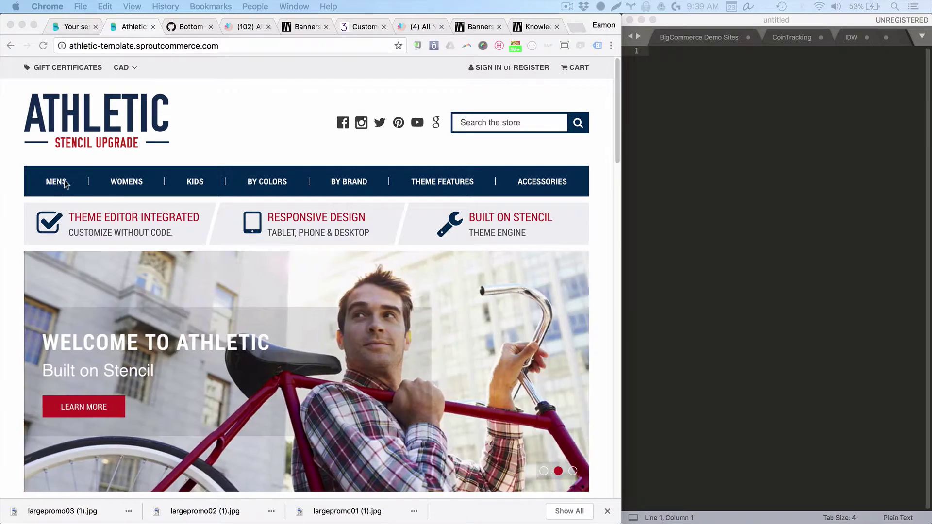
Open the store's Mens category in Chrome and copy its URL path /mens-bike/ into the untitled Sublime Text file
left_click(190, 161)
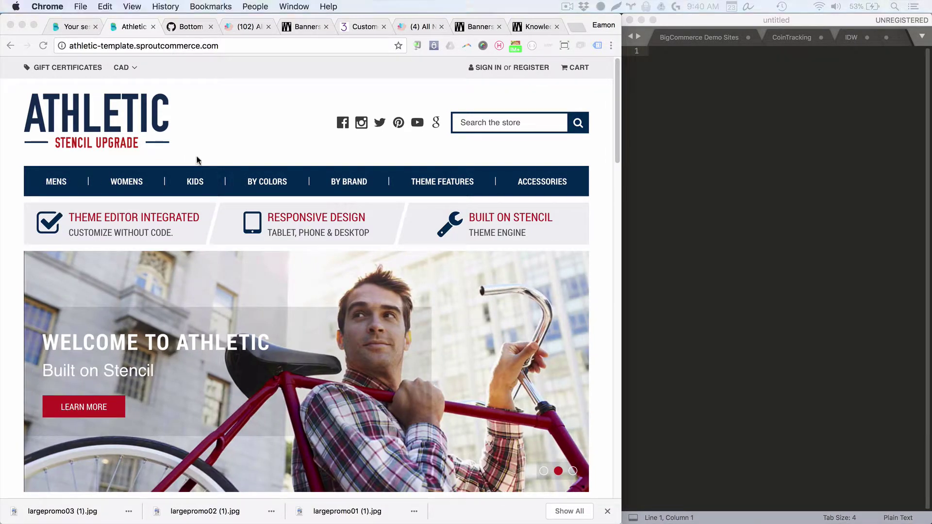
left_click(52, 184)
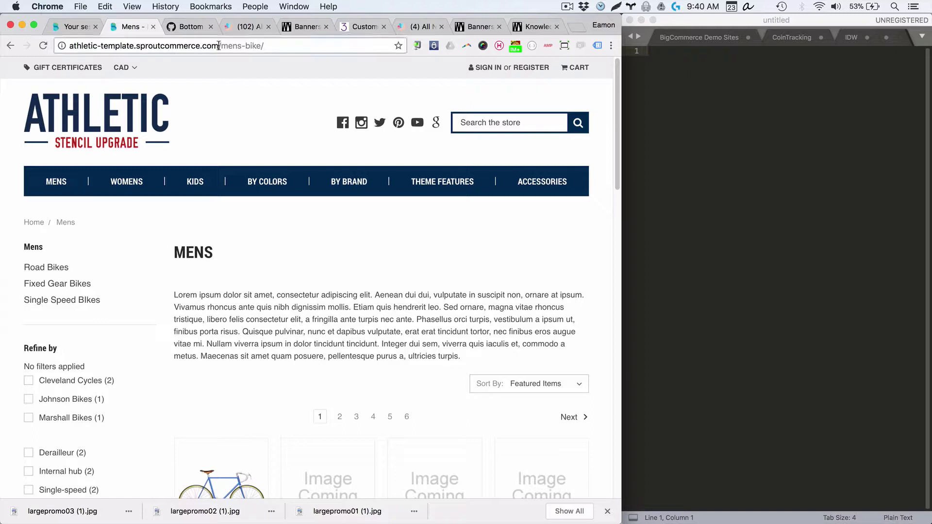
left_click_drag(219, 45, 264, 46)
key("super+c")
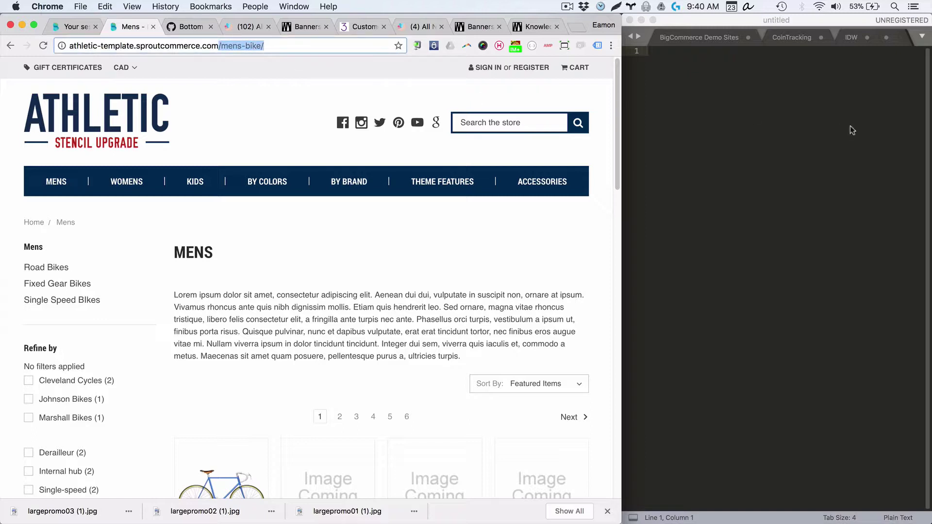
left_click(721, 77)
key("super+v")
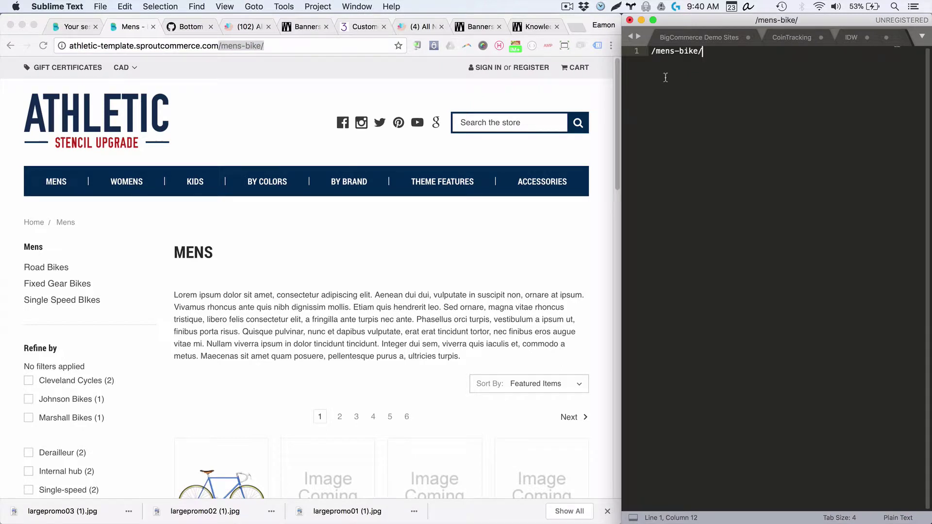
Add the Womens and Kids category paths, /womens-bike/ and /kids-bike/, on separate lines of the text file
key("Return")
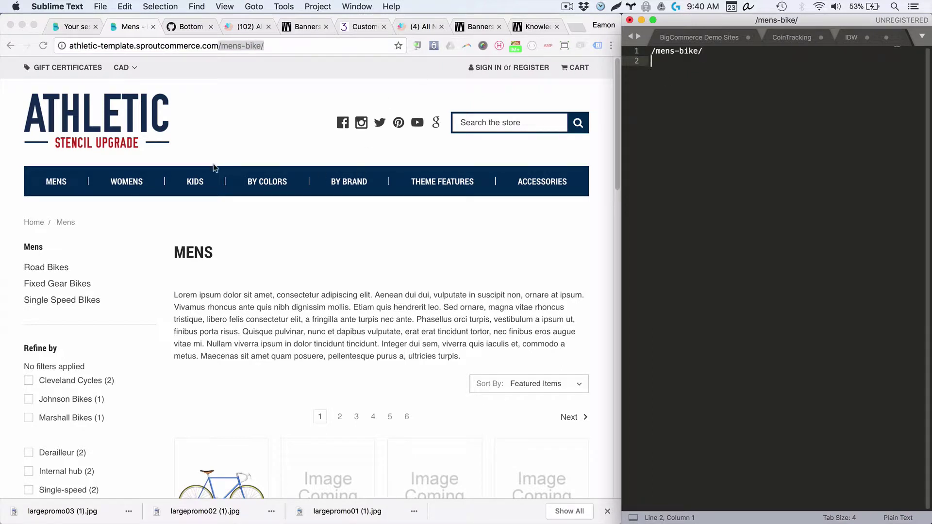
key("super+Tab")
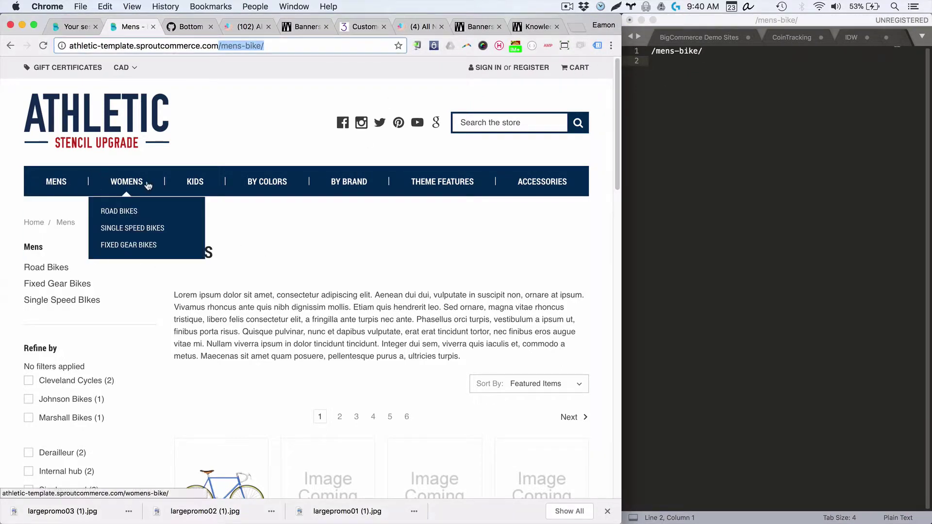
left_click(143, 184)
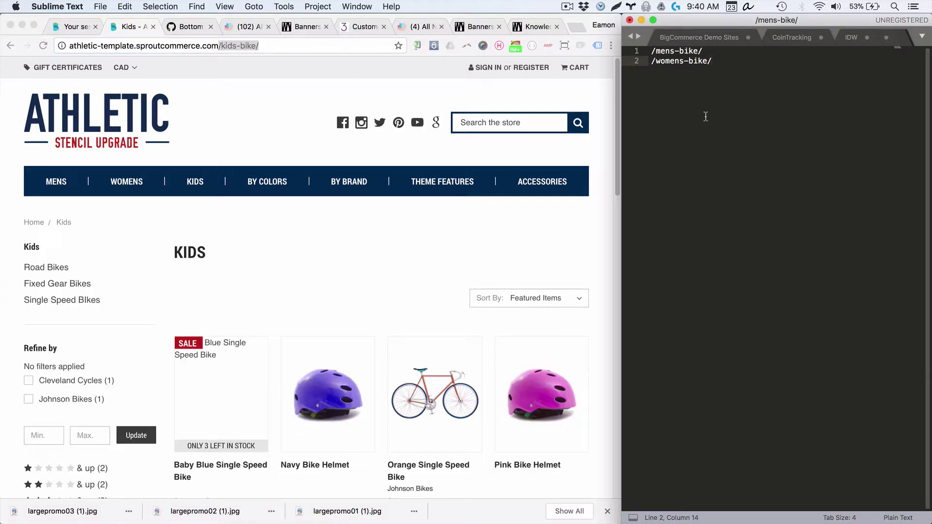
key("Return")
type("/kids-bike/")
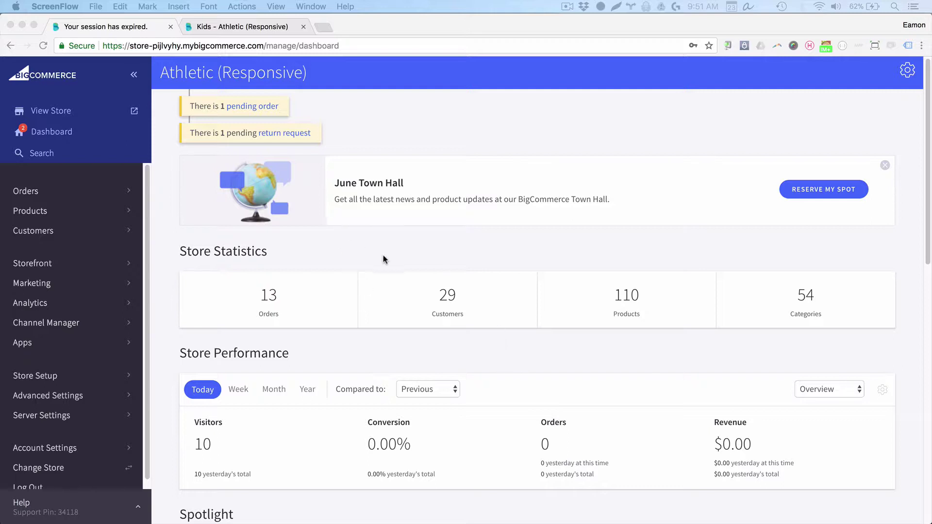
Open the storefront's Image Manager in the BigCommerce control panel
scroll(101, 280, "down", 2)
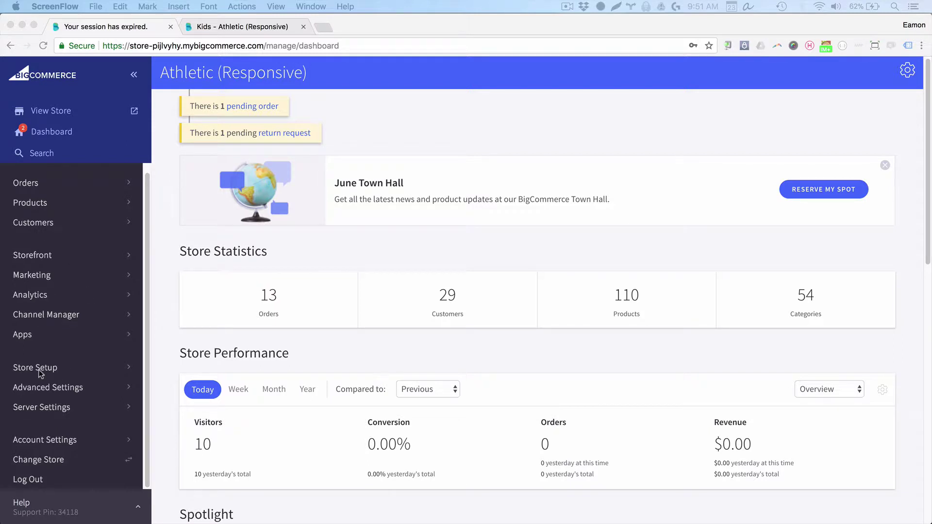
left_click(41, 250)
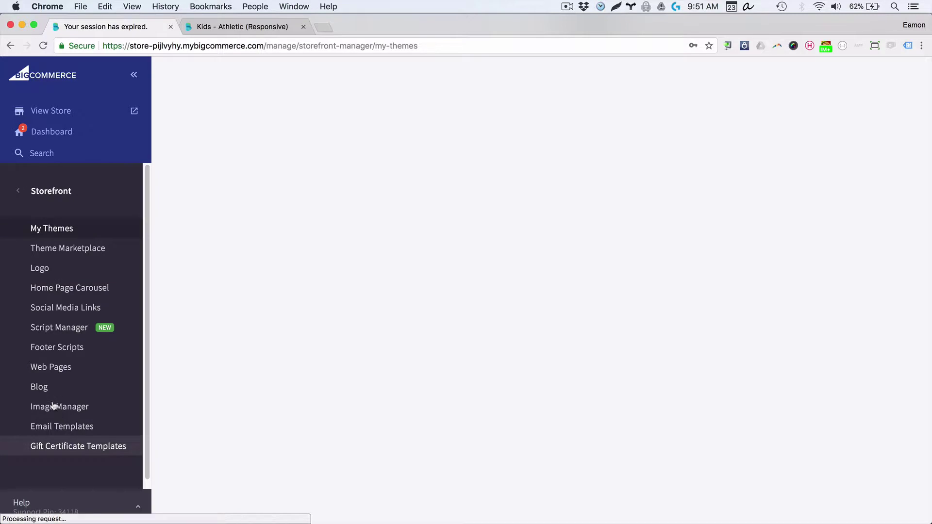
left_click(53, 406)
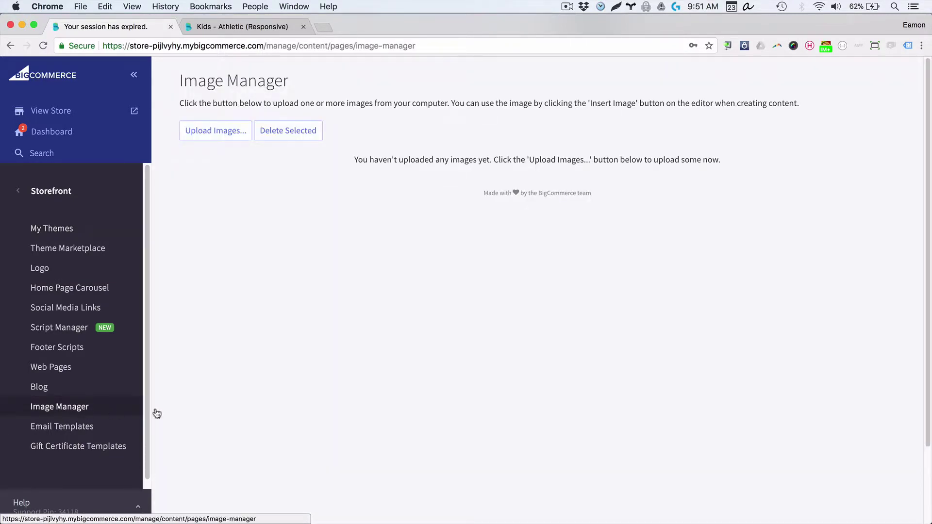
Upload largepromo01.jpg, largepromo02.jpg and largepromo03.jpg from the Downloads folder to the Image Manager
left_click(204, 131)
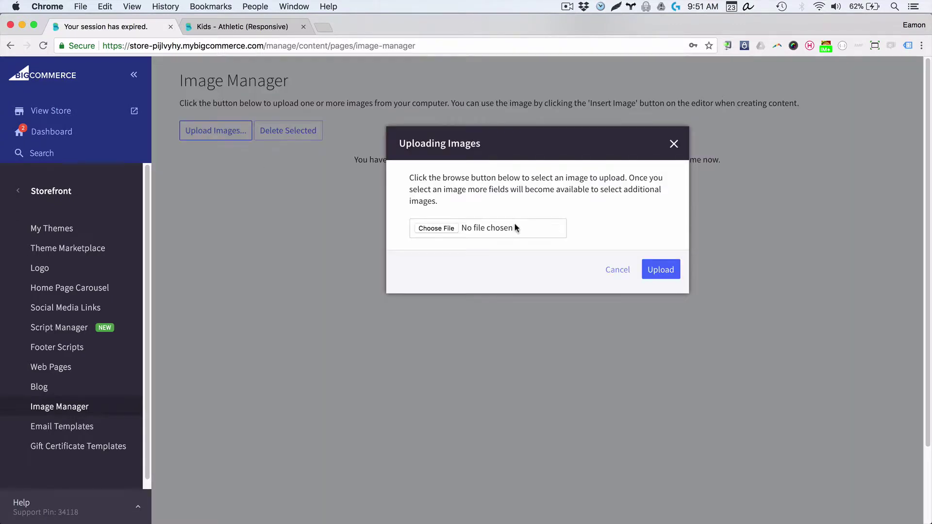
left_click(450, 228)
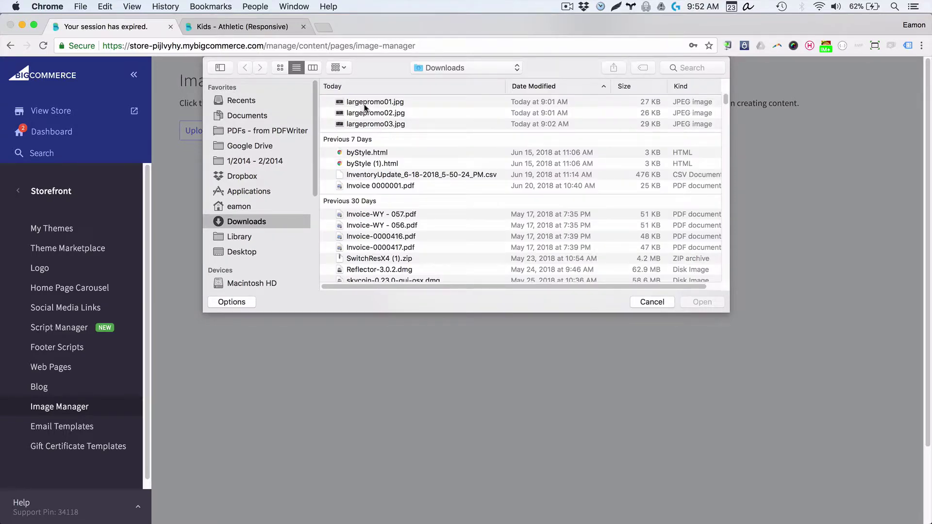
left_click(370, 102)
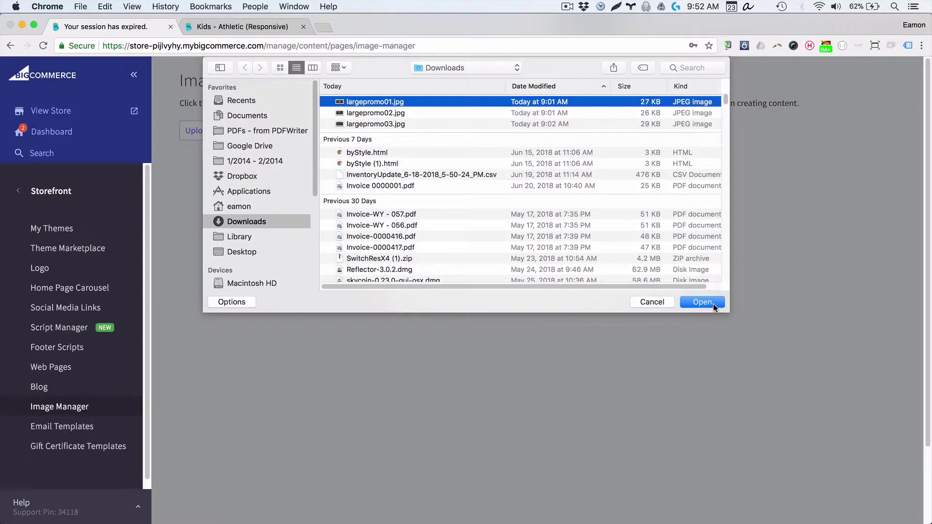
left_click(702, 302)
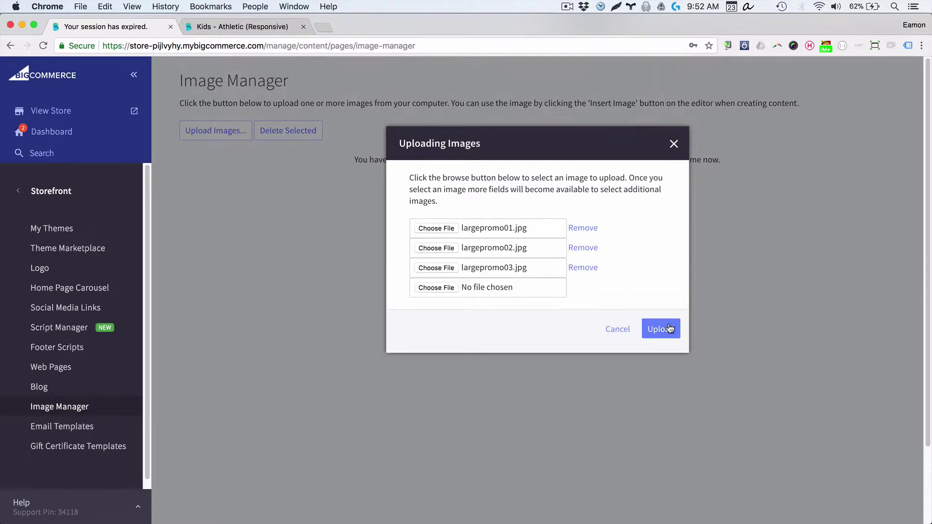
left_click(669, 324)
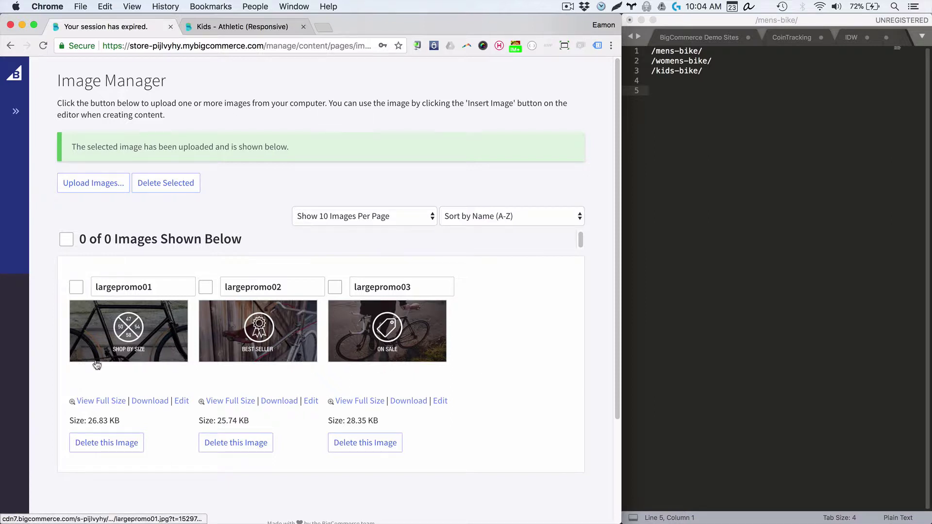
Check the full-size largepromo01 image's file extension via Save As, note jpg below the paths in the text file, and close the image without saving
left_click(117, 358)
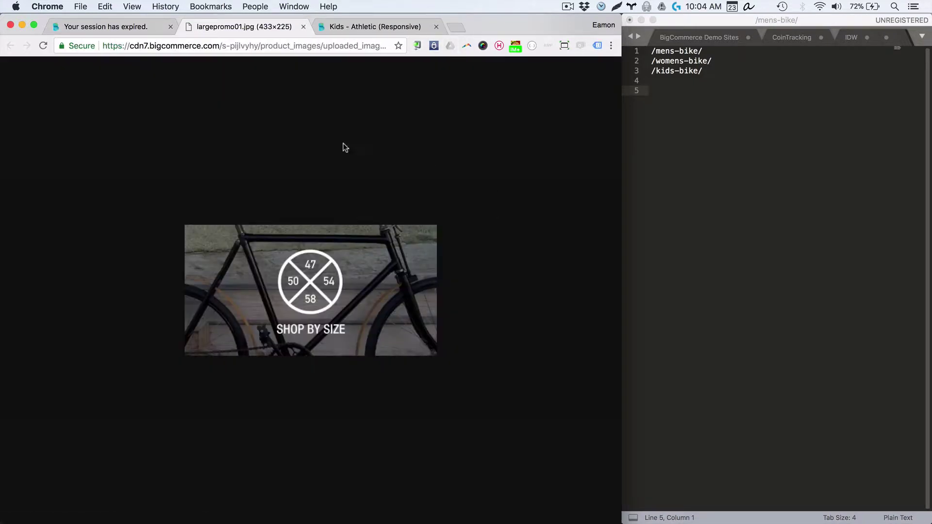
right_click(261, 248)
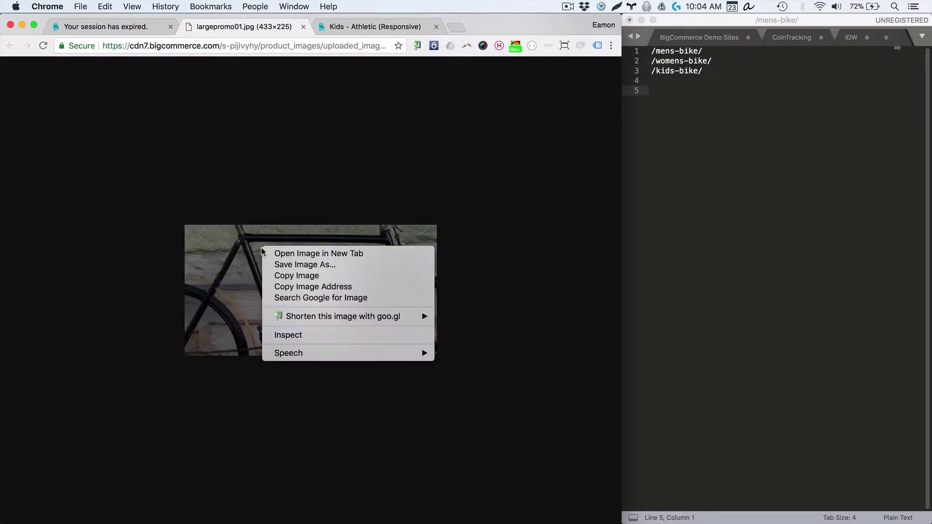
left_click(299, 266)
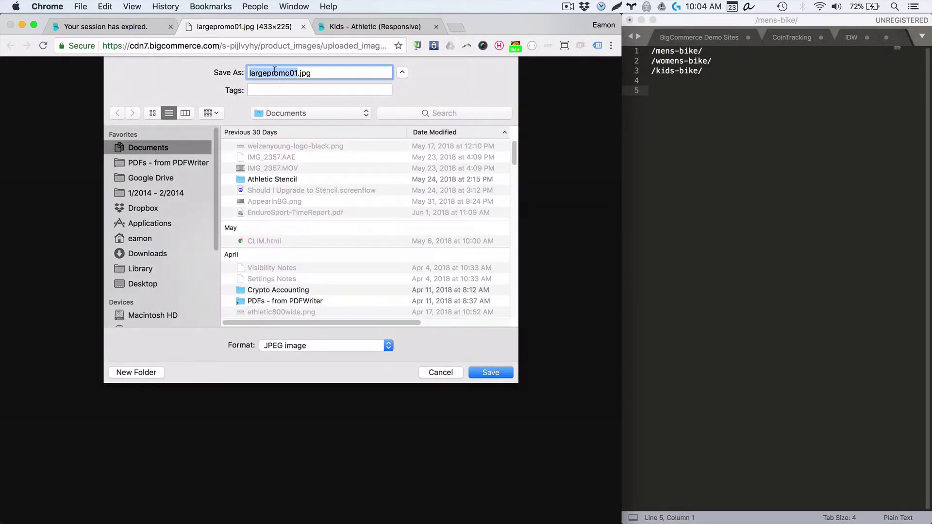
left_click(273, 73)
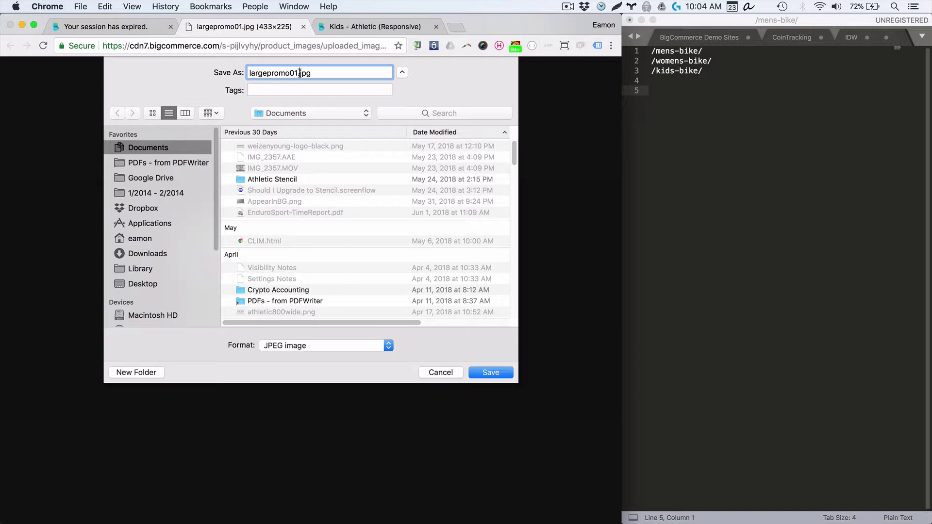
left_click_drag(300, 72, 318, 73)
left_click(717, 143)
type("jpg")
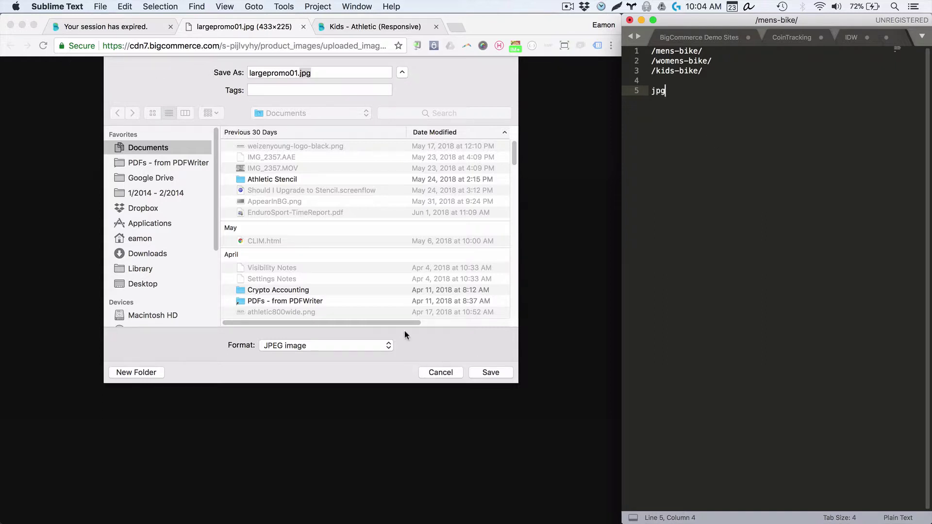
left_click(441, 376)
left_click(441, 374)
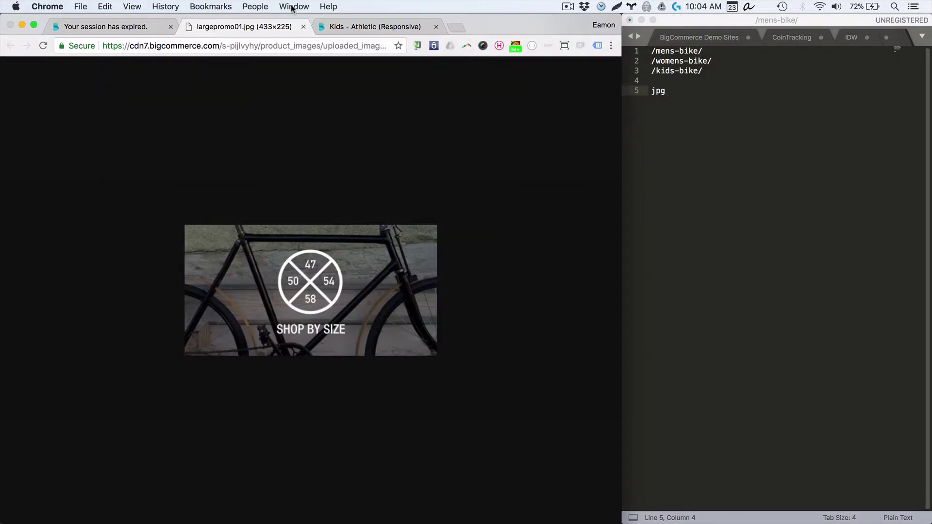
left_click(303, 27)
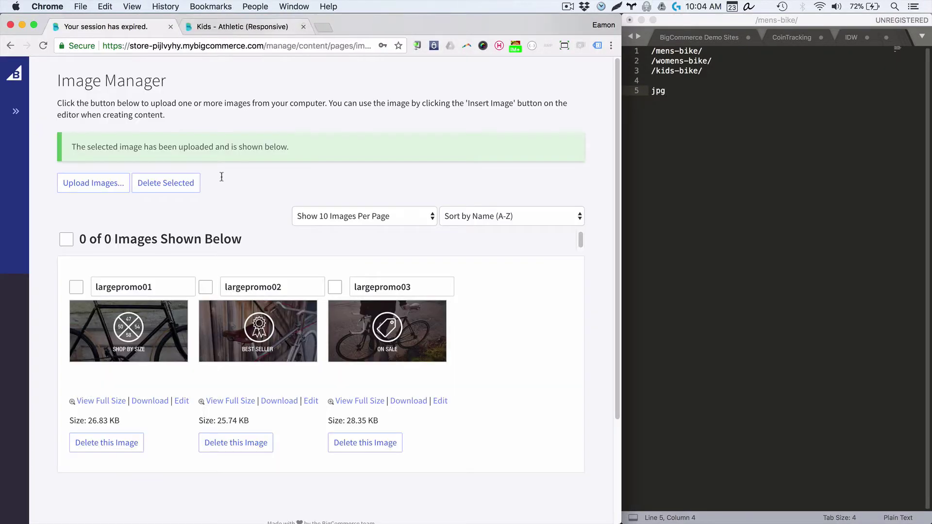
Copy the first image's name in front of the noted extension so the line reads largepromo01.jpg
double_click(124, 286)
key("super+c")
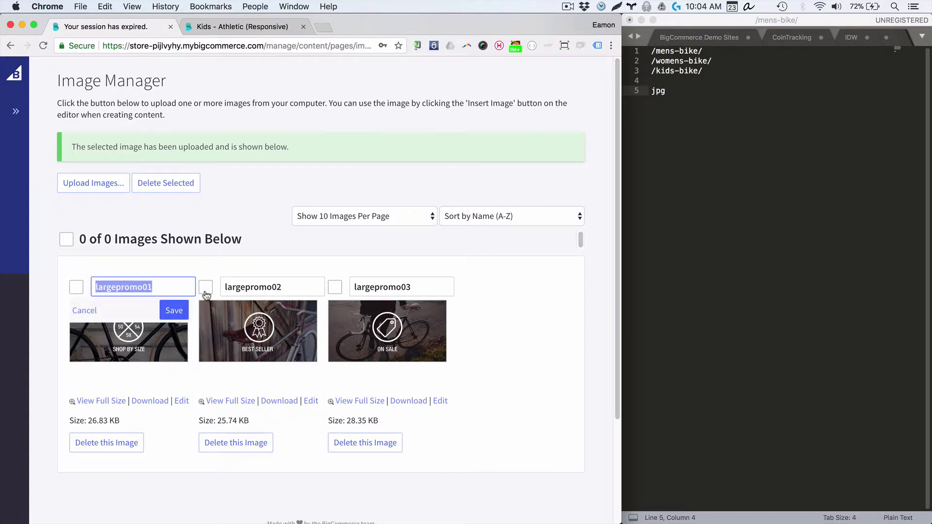
left_click(659, 93)
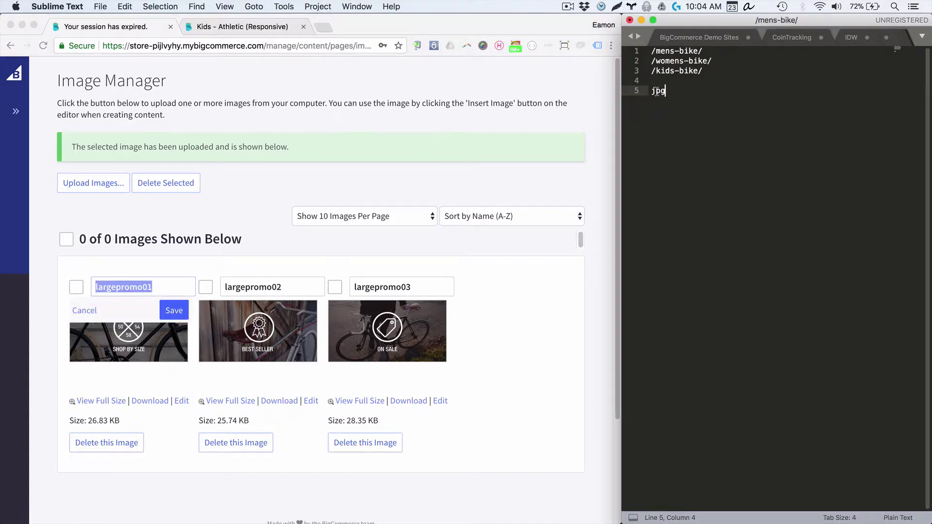
key("Left")
key("super+v")
type(".")
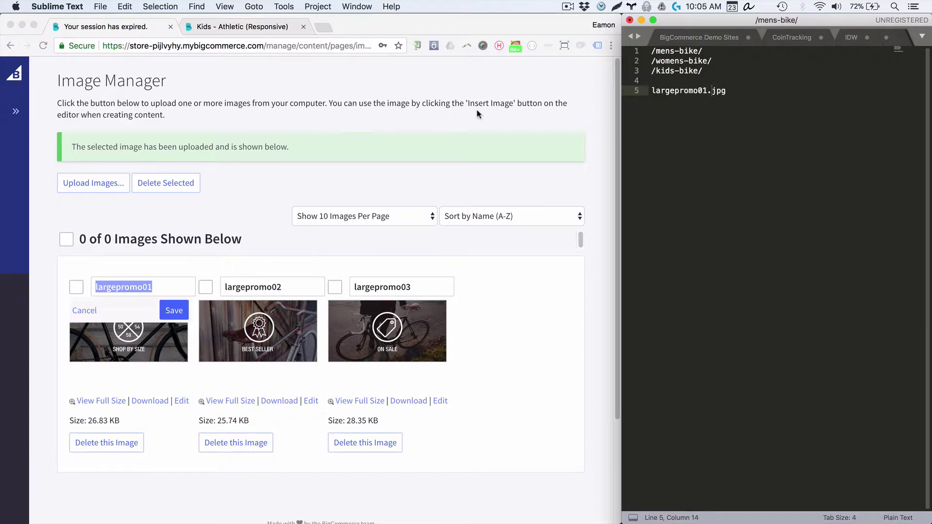
Copy the second image's name onto a new line of the text file and complete it as largepromo02.jpg
left_click(262, 289)
key("super+c")
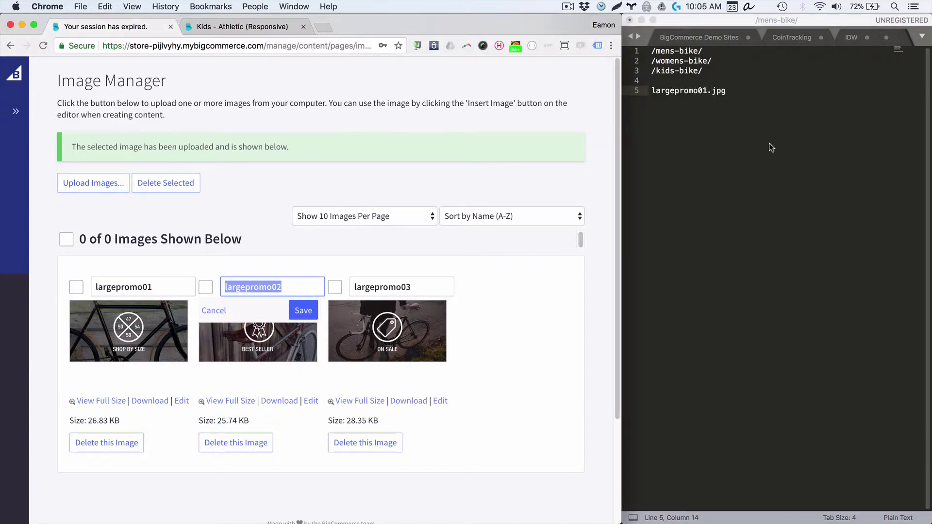
left_click(770, 144)
key("Return")
key("super+v")
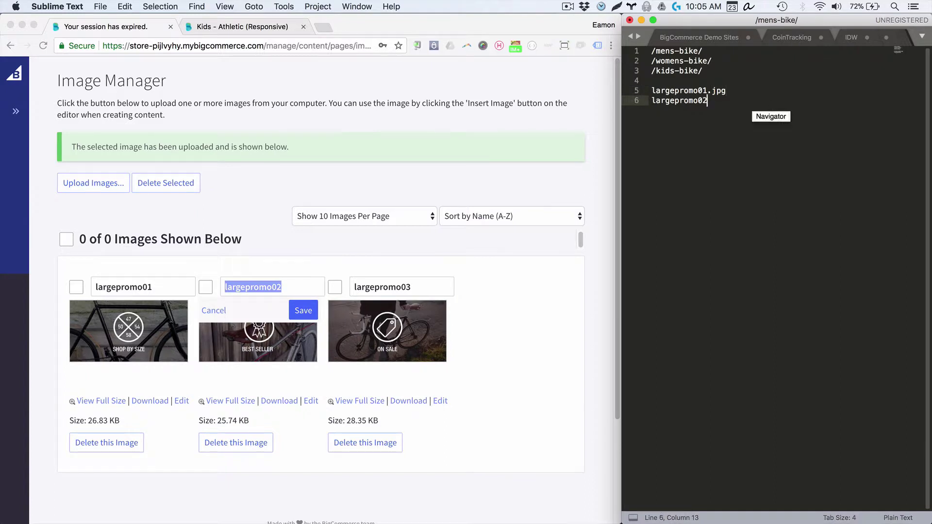
type(".jpg")
Copy the third image's name onto another new line of the text file and complete it as largepromo03.jpg
key("Return")
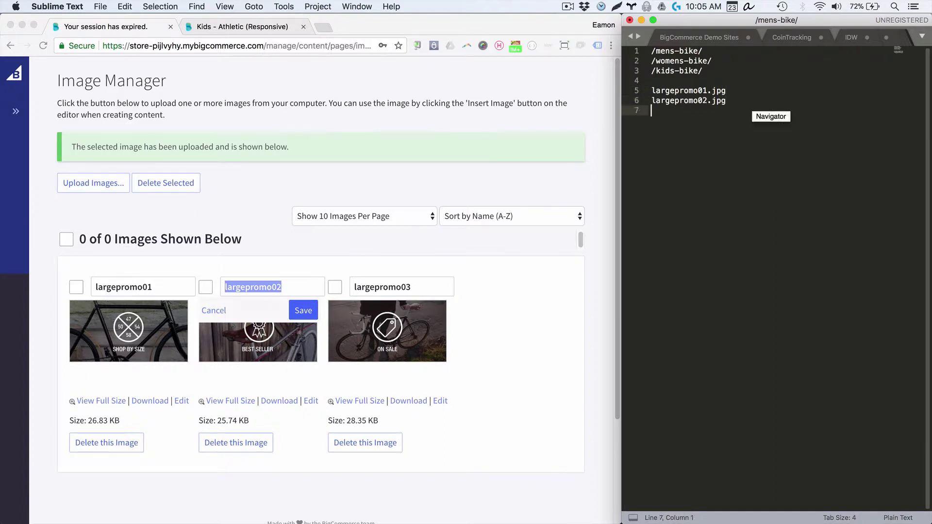
left_click(373, 289)
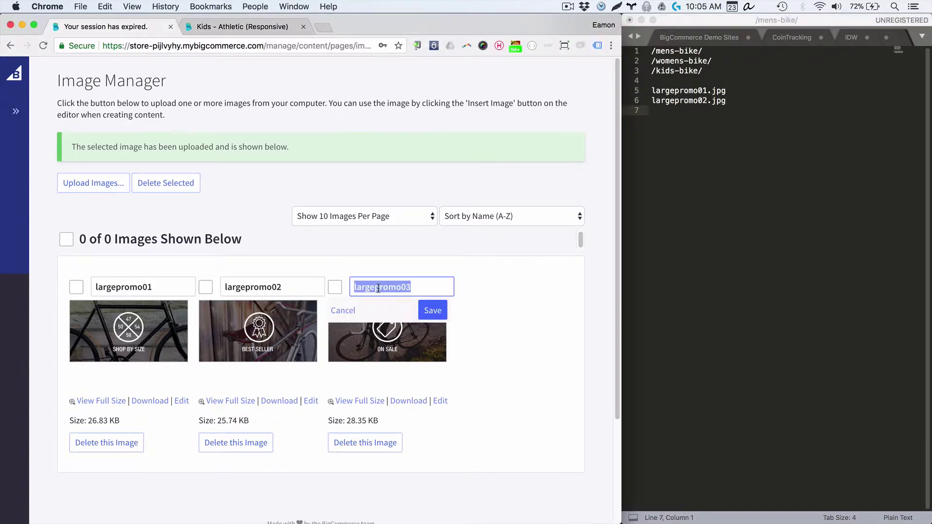
key("super+c")
left_click(752, 119)
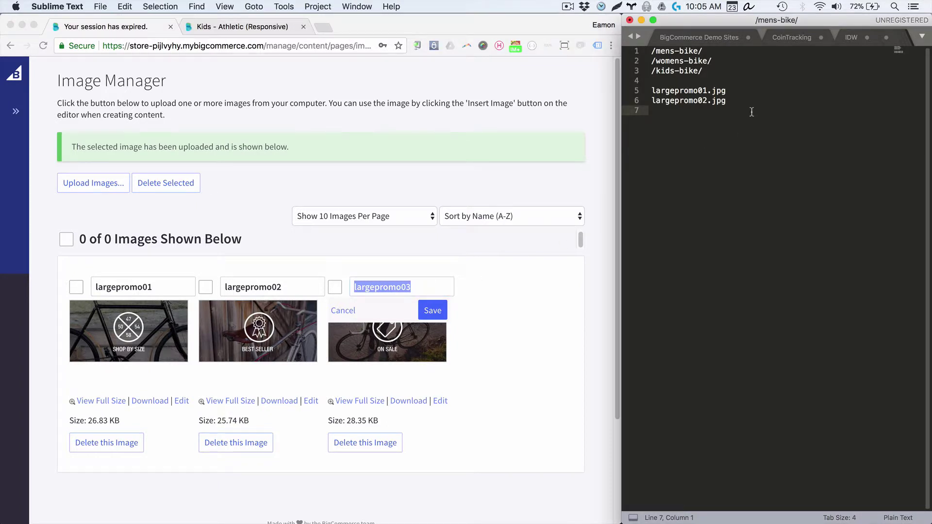
key("super+v")
type(".jpg")
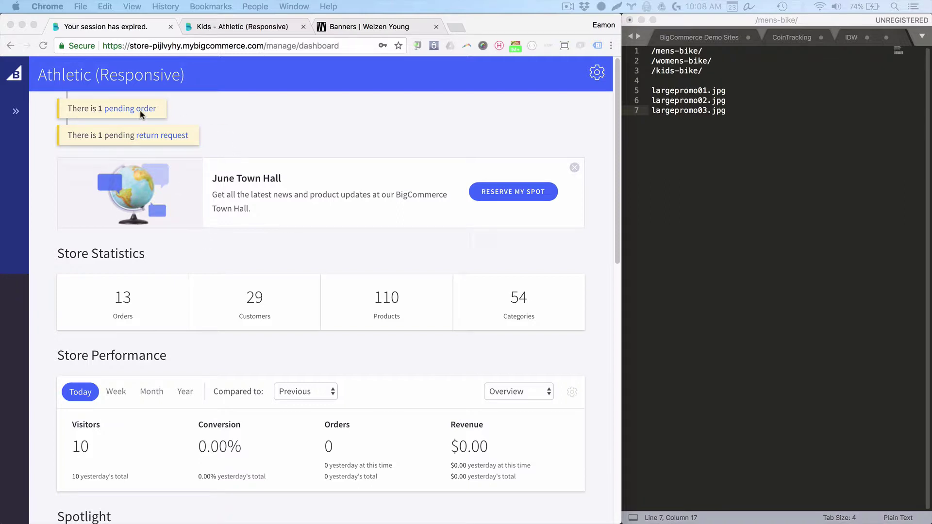
Open the Banners page in the store's marketing section
left_click(16, 113)
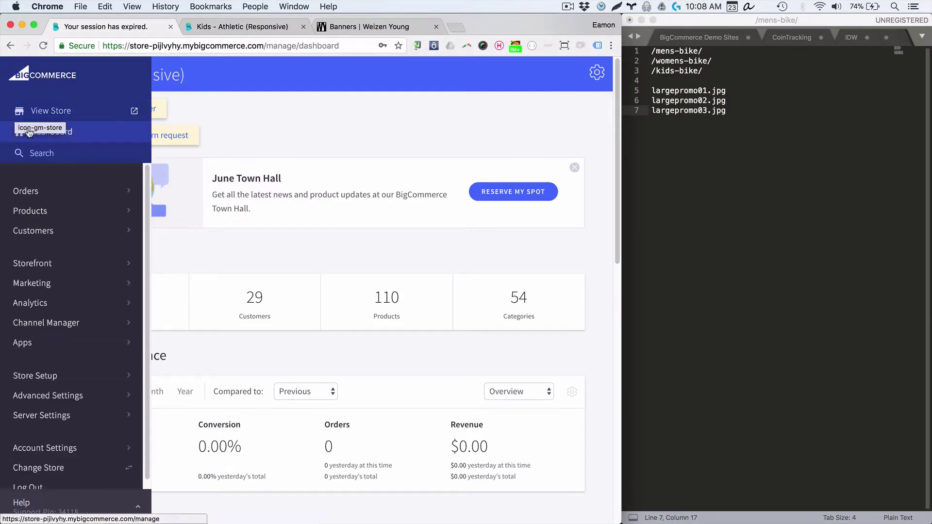
left_click(50, 284)
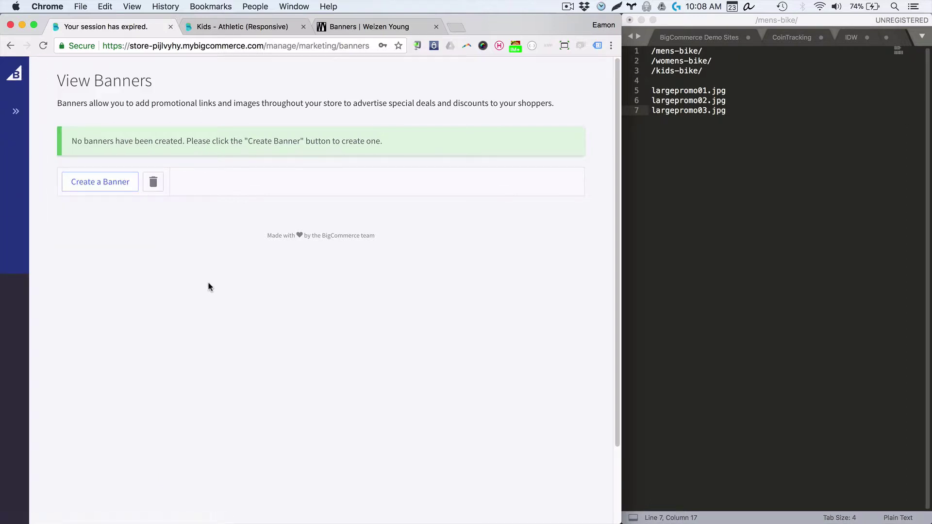
Start a new banner and name it Bottom Banner
left_click(122, 187)
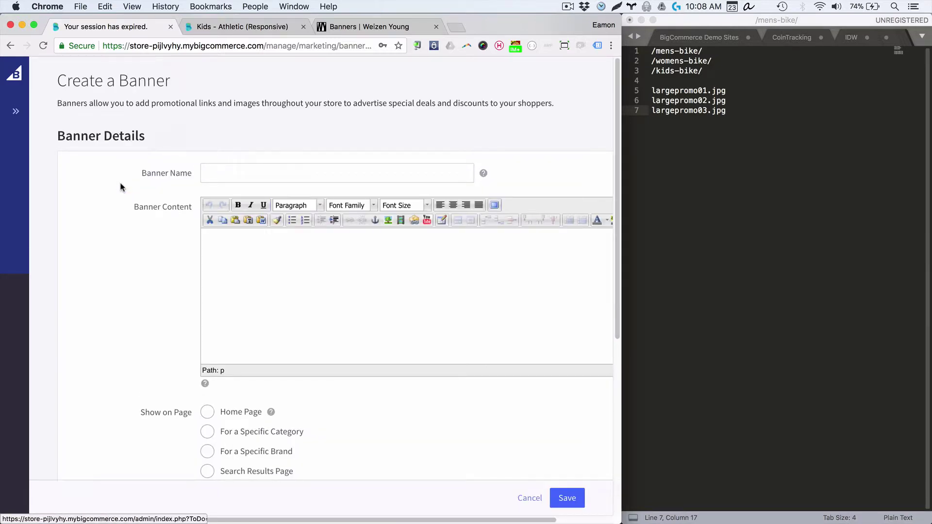
scroll(122, 187, "down", 1)
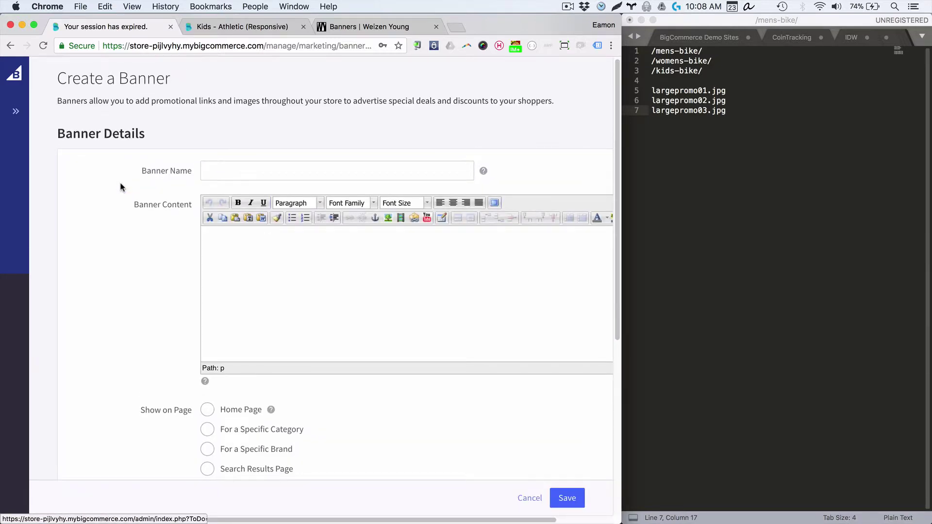
left_click(227, 170)
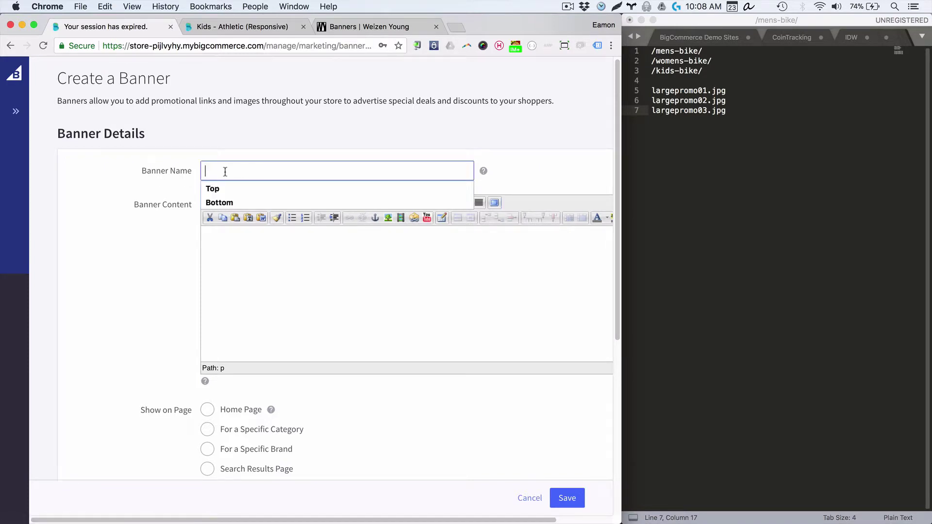
type("Bottom Banner")
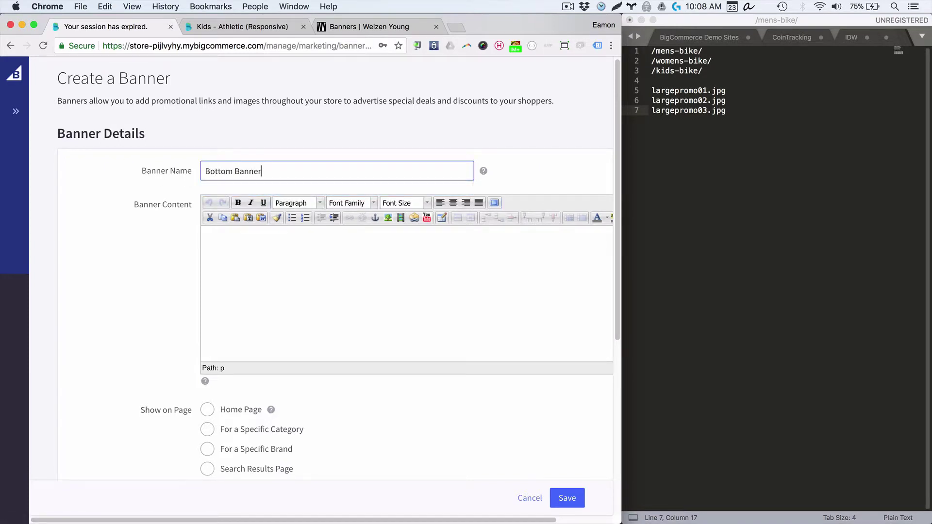
left_click(171, 254)
Set the banner to show on the Home Page
scroll(169, 254, "down", 4)
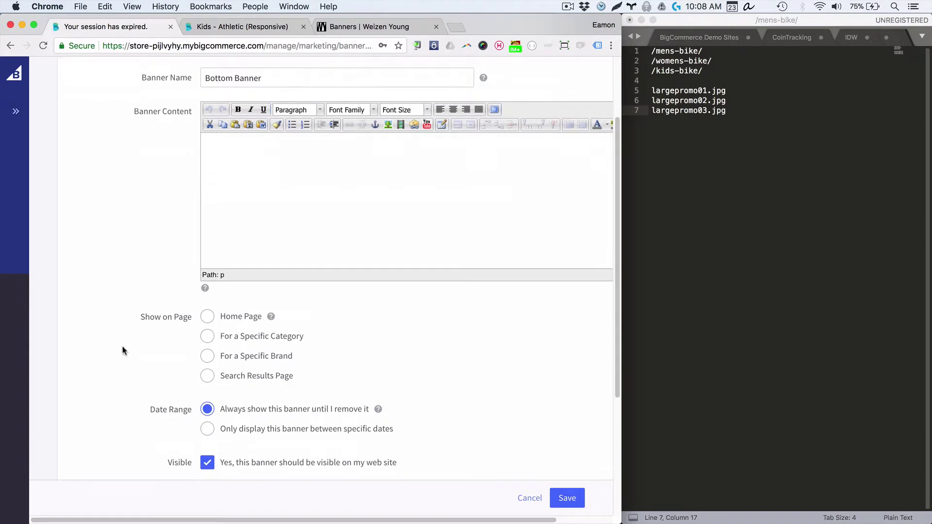
left_click(208, 316)
scroll(139, 272, "down", 1)
scroll(138, 273, "down", 2)
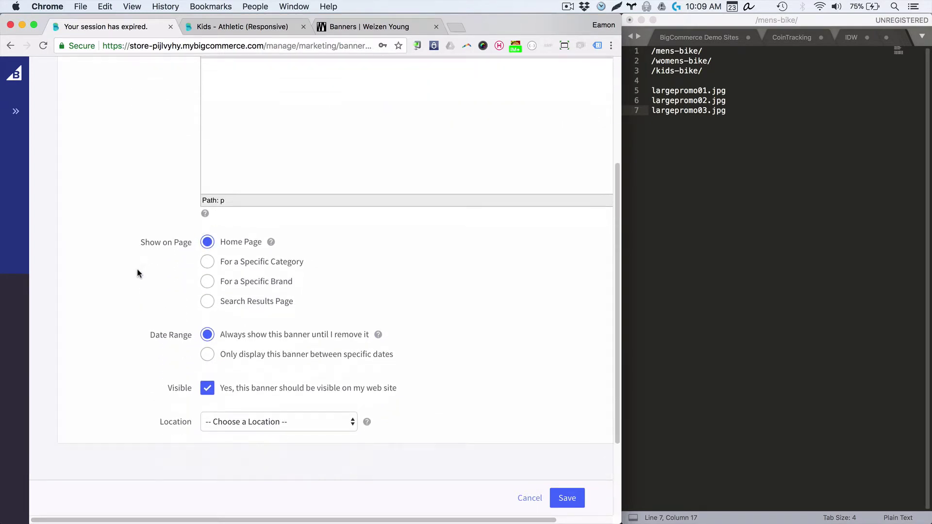
scroll(137, 269, "up", 2)
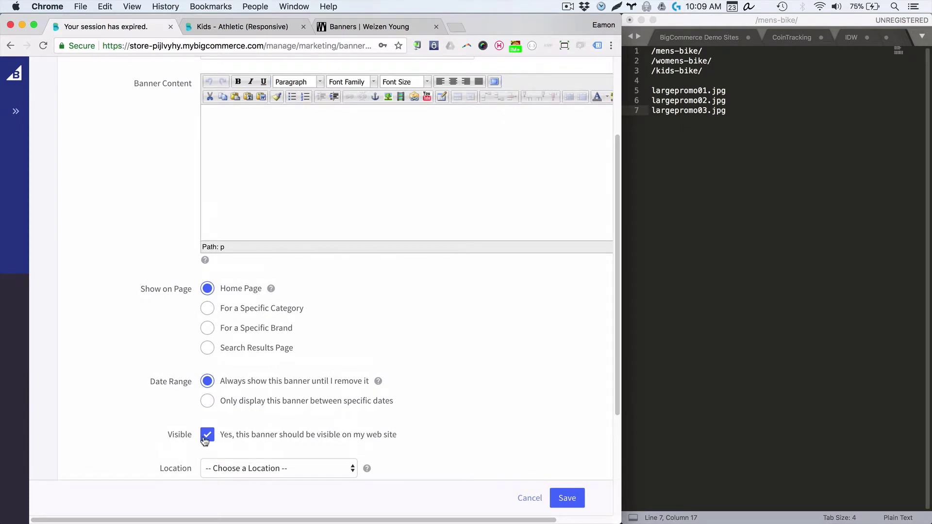
scroll(307, 436, "down", 2)
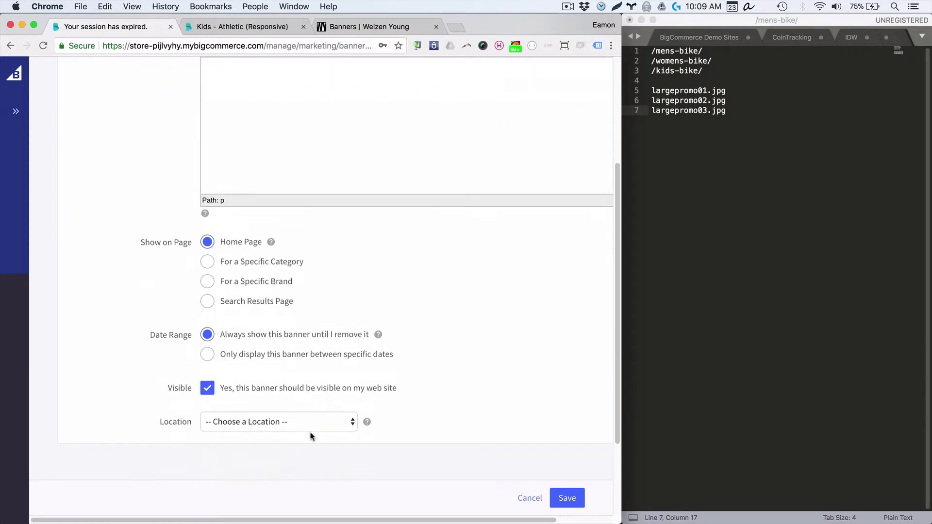
Set the banner's location to Bottom of Page and save the banner
left_click(316, 424)
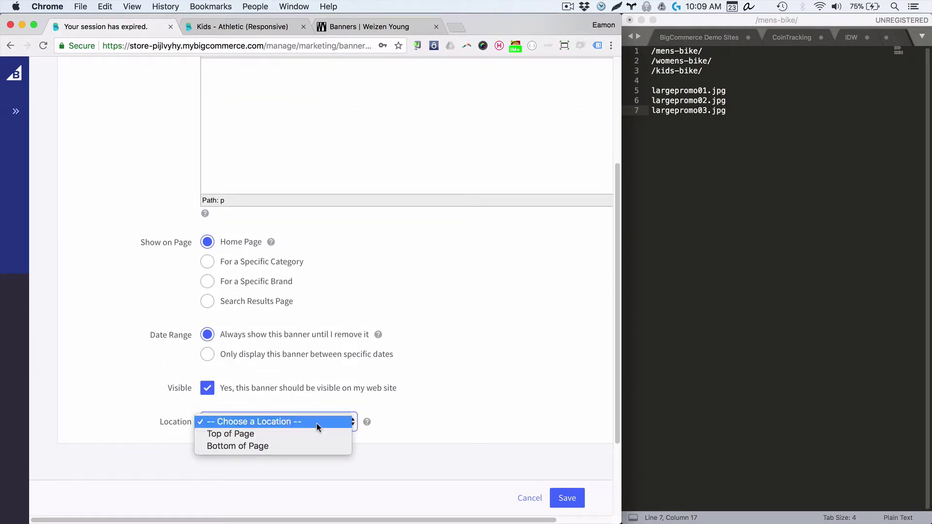
left_click(273, 445)
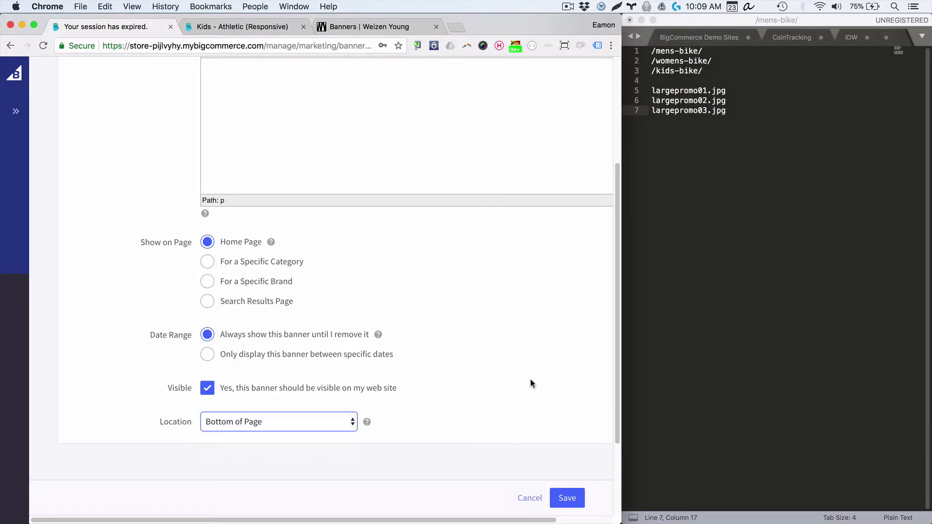
scroll(531, 378, "up", 3)
scroll(530, 379, "down", 4)
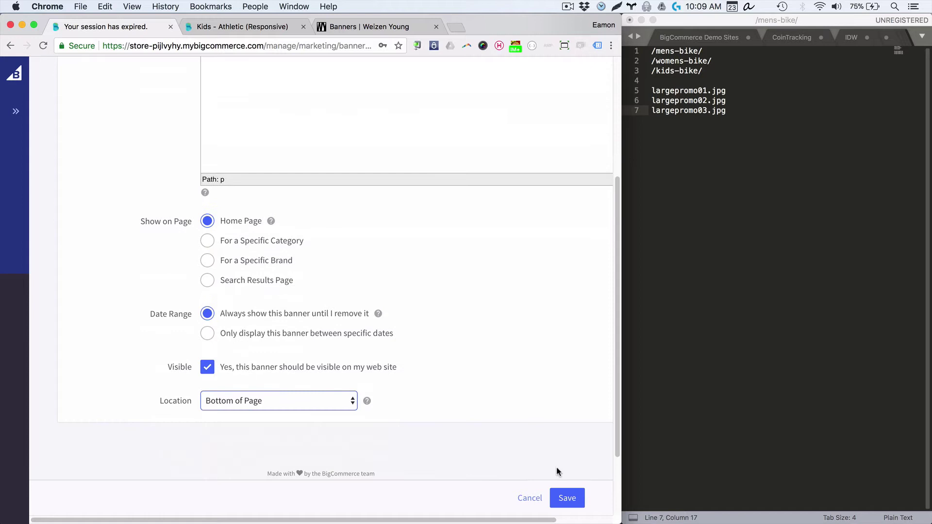
left_click(567, 499)
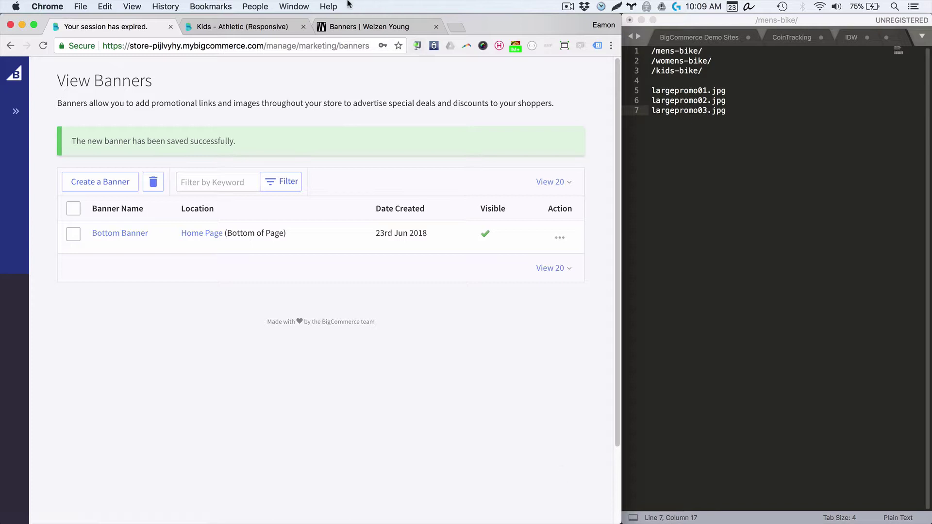
View the Athletic storefront's home page, looking over the carousel and featured products area
left_click(245, 28)
key("super+r")
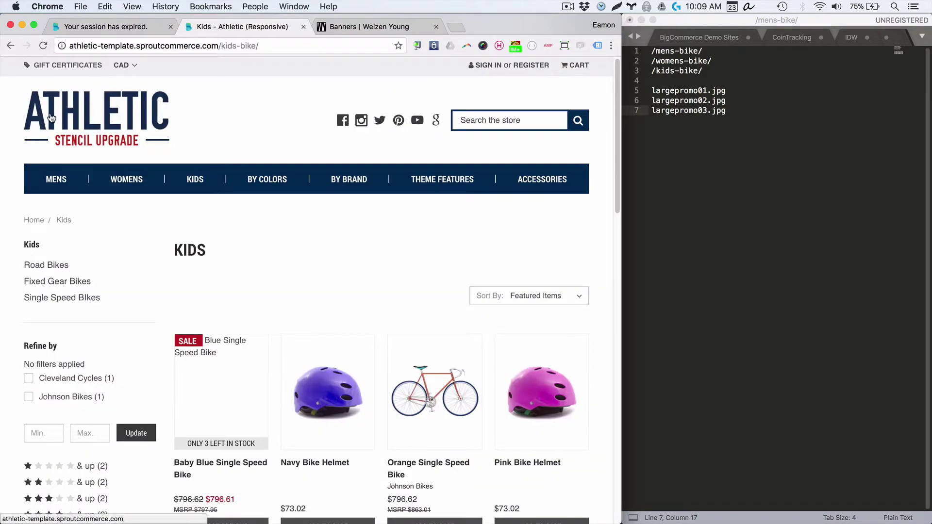
mouse_move(485, 197)
key("super+l")
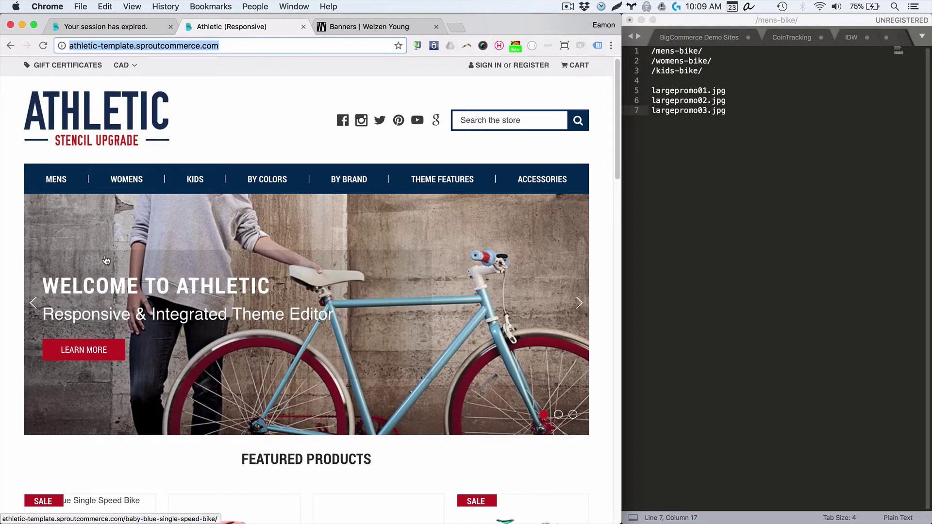
scroll(105, 257, "down", 1)
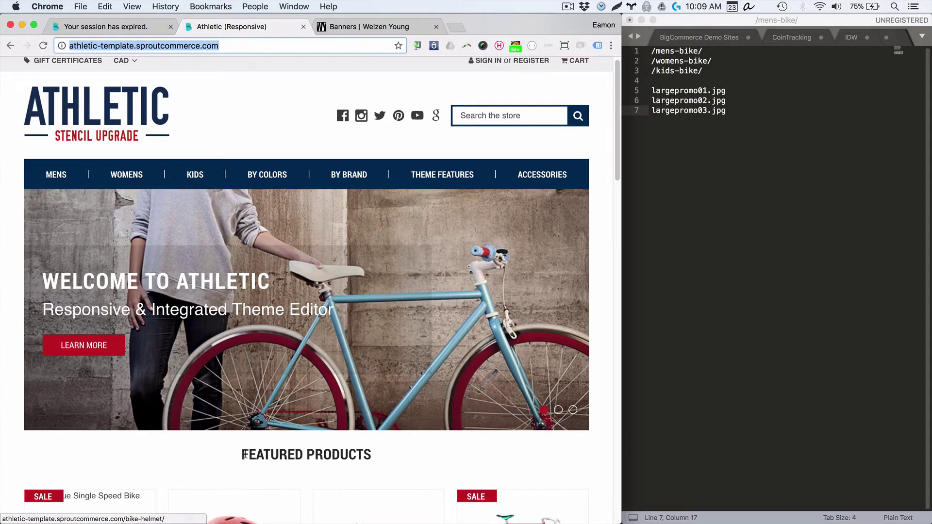
scroll(227, 370, "down", 2)
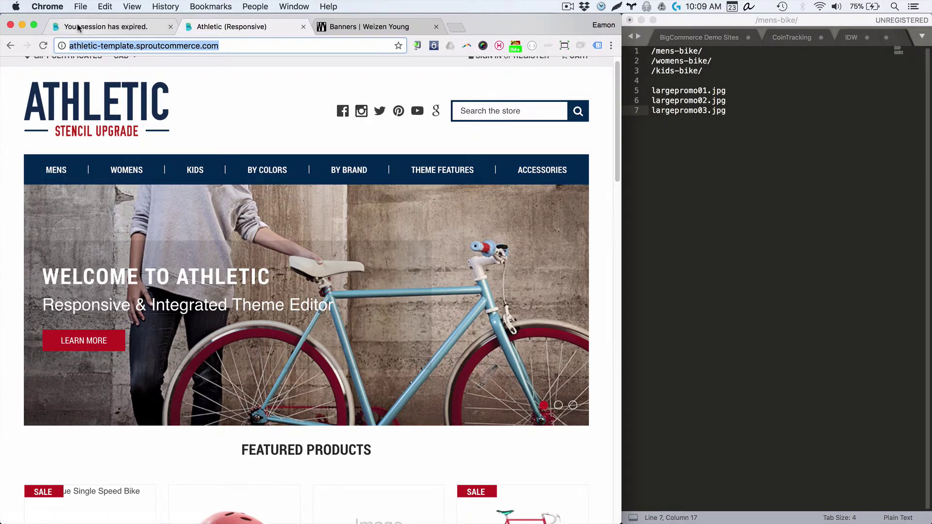
Reopen Bottom Banner for editing in the store admin and bring up the HTML source of its content
left_click(77, 24)
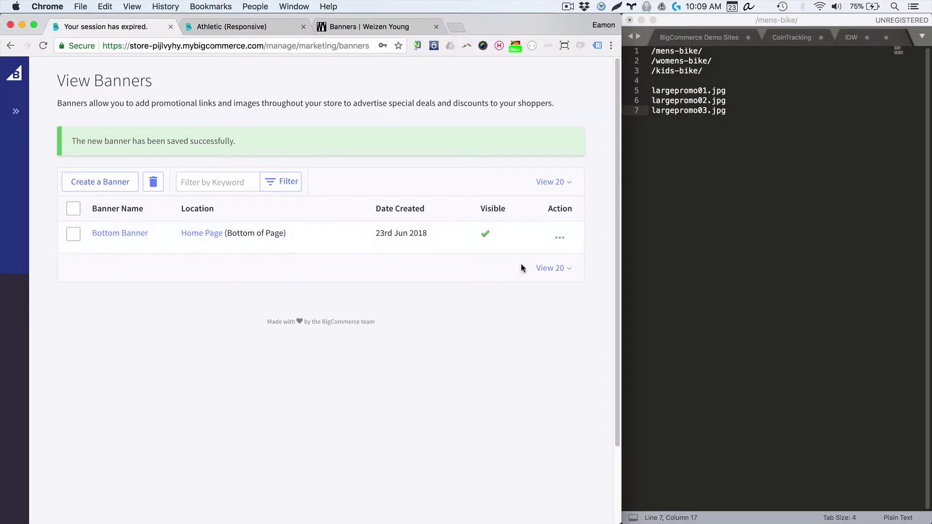
left_click(561, 238)
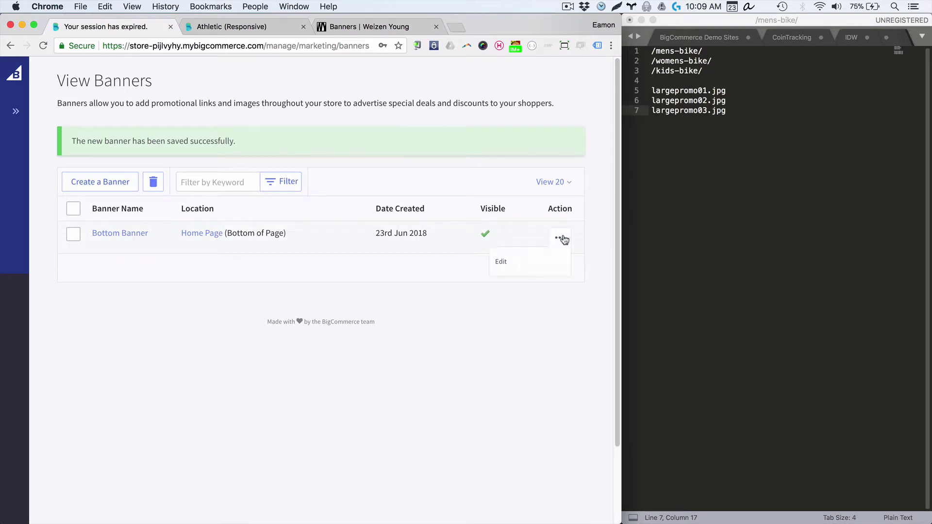
left_click(508, 267)
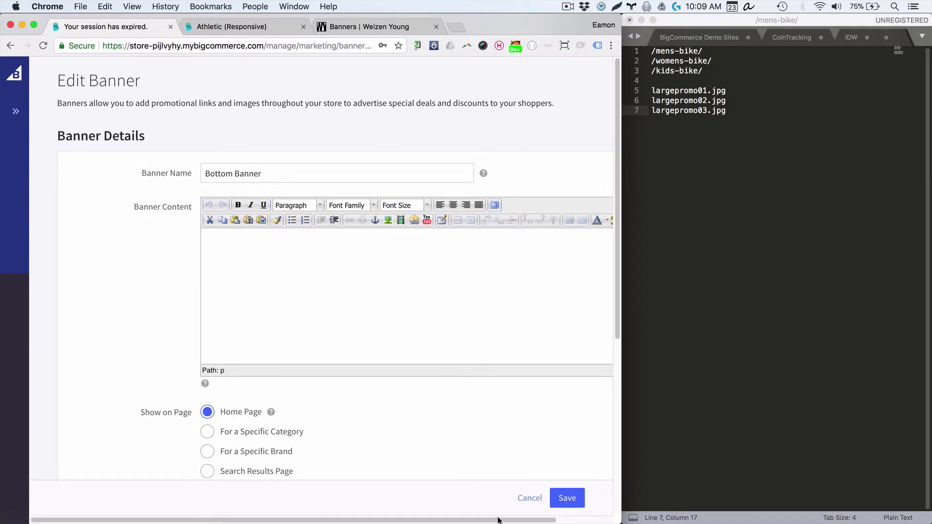
left_click_drag(500, 520, 564, 520)
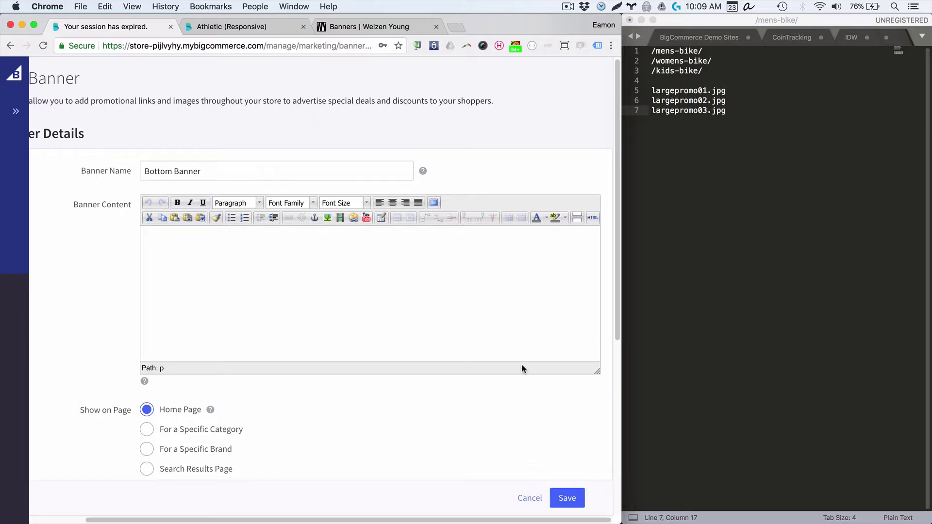
scroll(522, 365, "down", 1)
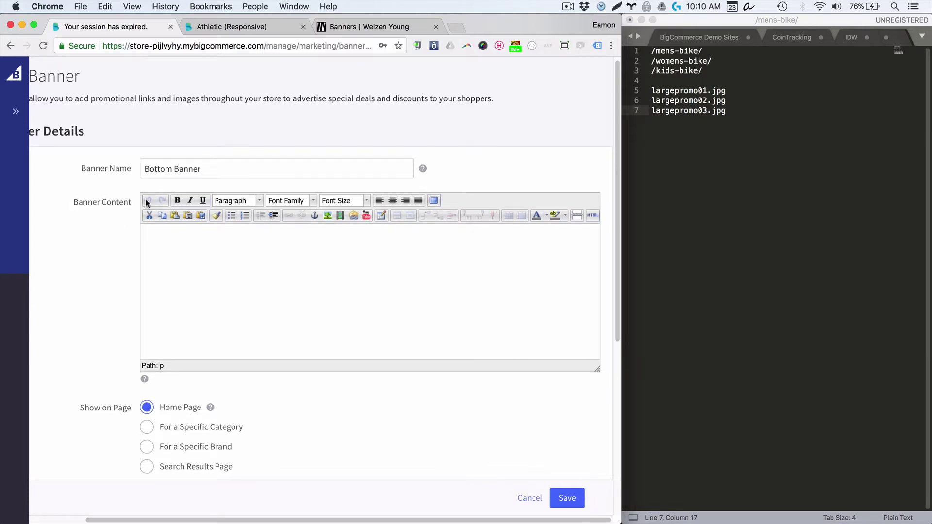
left_click(591, 217)
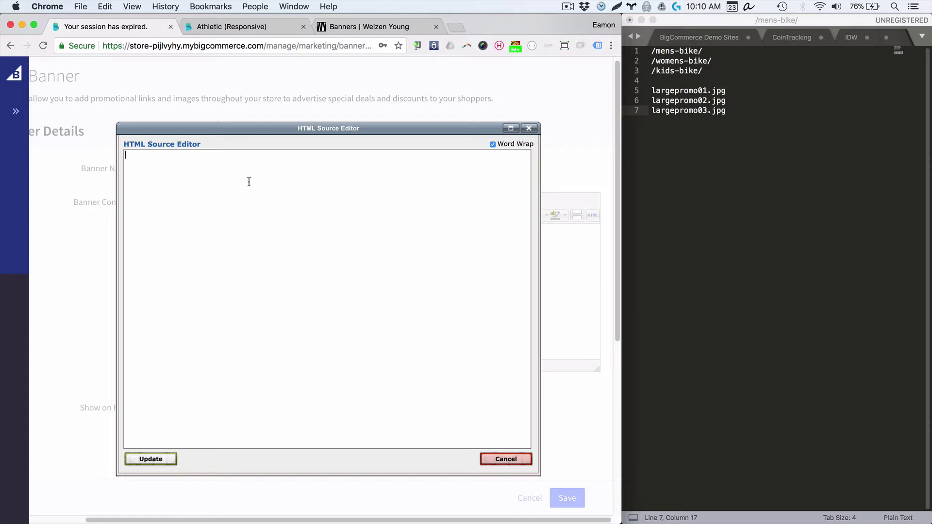
Copy the entire Bottom Banner code sample from the Weizen Young Banners help article
left_click(369, 28)
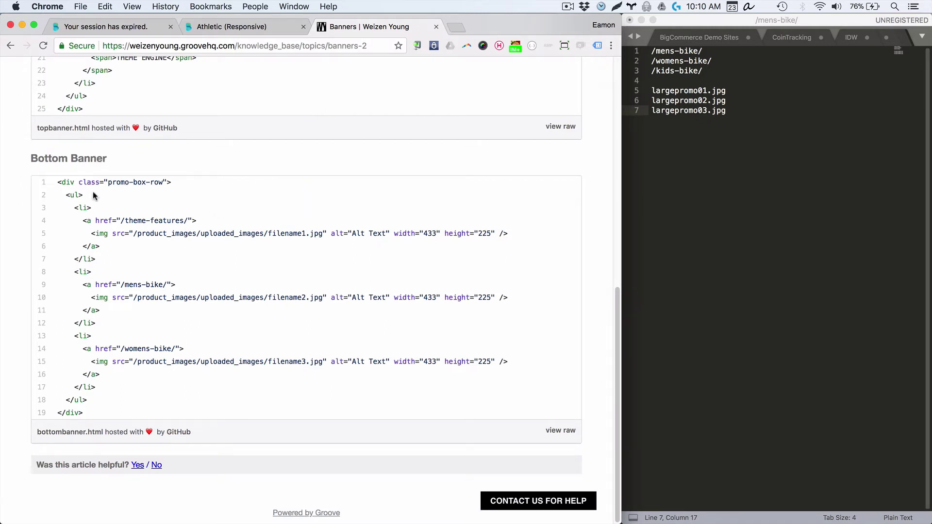
left_click_drag(53, 180, 135, 413)
right_click(131, 353)
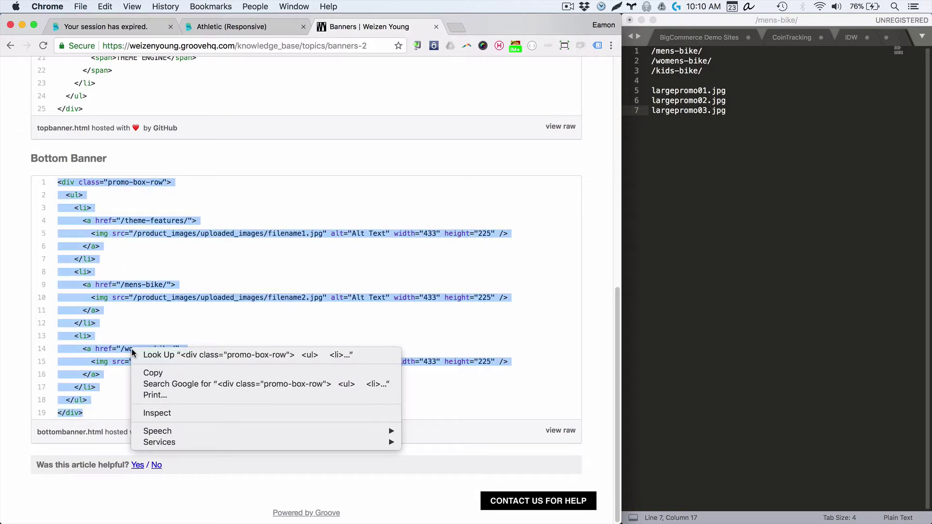
left_click(148, 372)
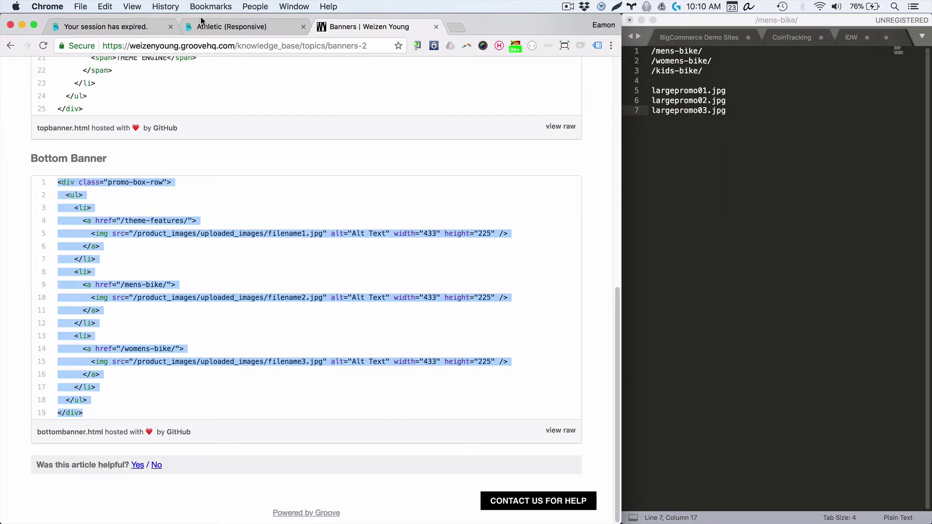
Paste the copied promo-box-row code into the banner's HTML source
left_click(128, 27)
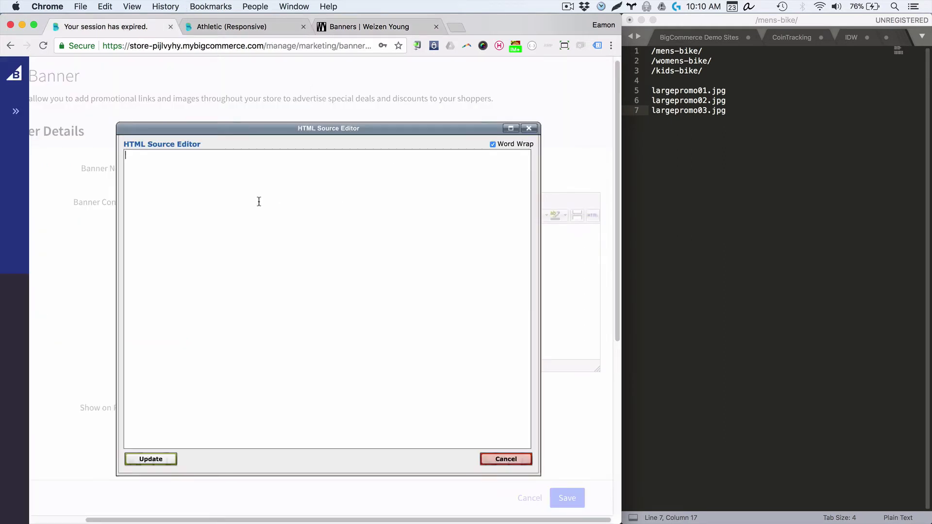
right_click(259, 199)
left_click(282, 256)
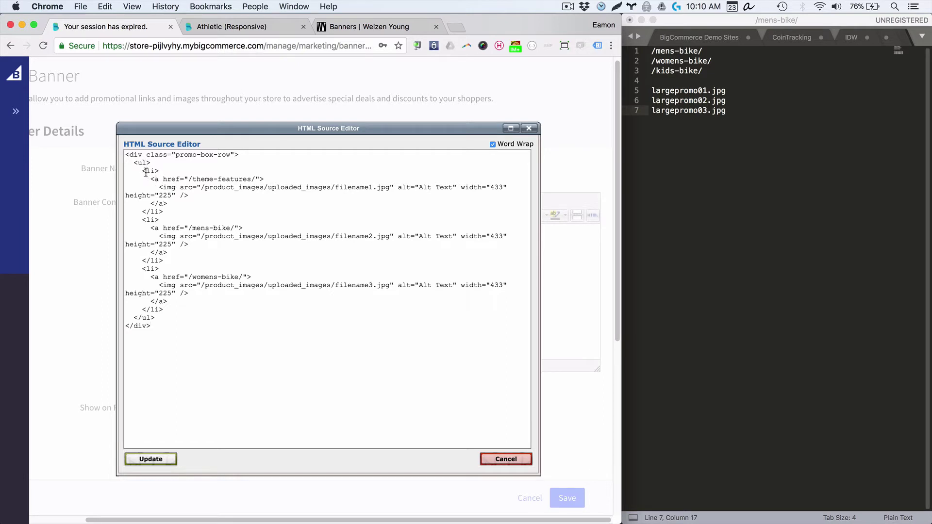
Examine the list item blocks, their link tags and the first image tag in the pasted banner code
left_click_drag(145, 170, 197, 208)
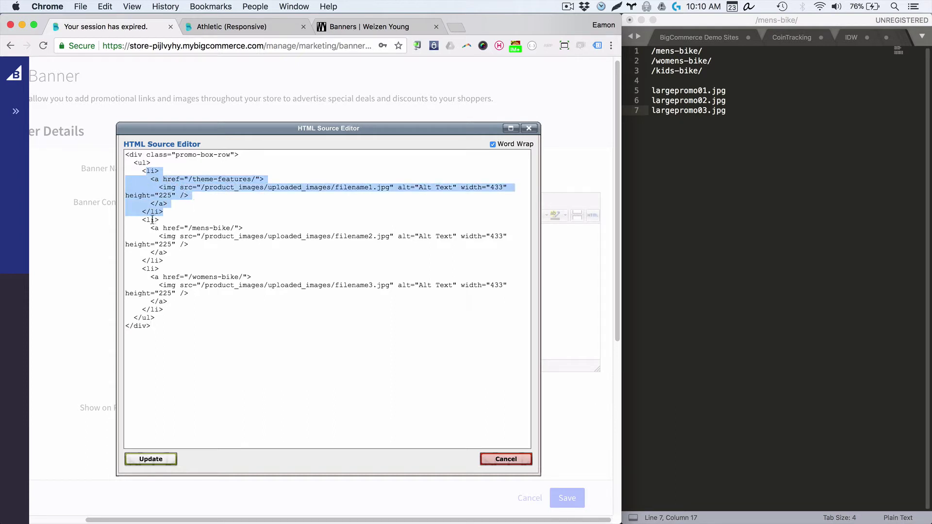
left_click_drag(143, 221, 185, 307)
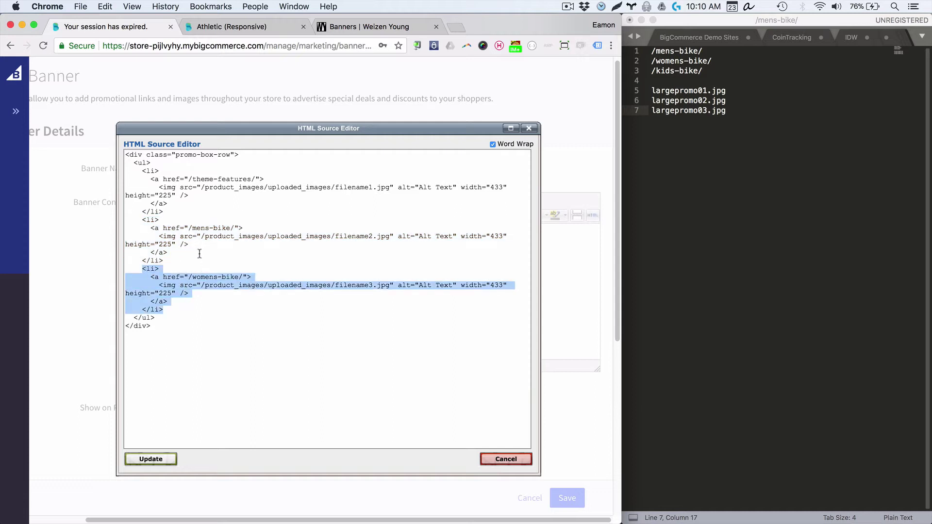
left_click(175, 190)
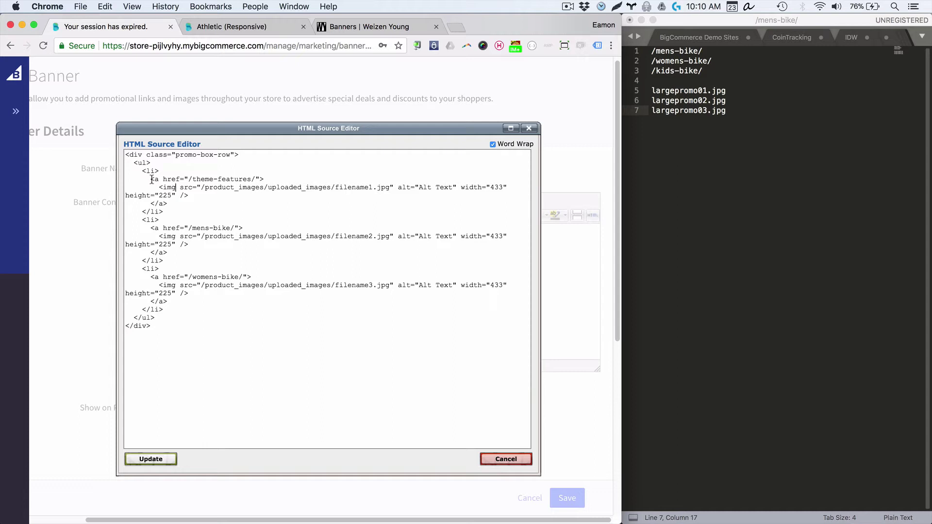
left_click_drag(152, 180, 267, 179)
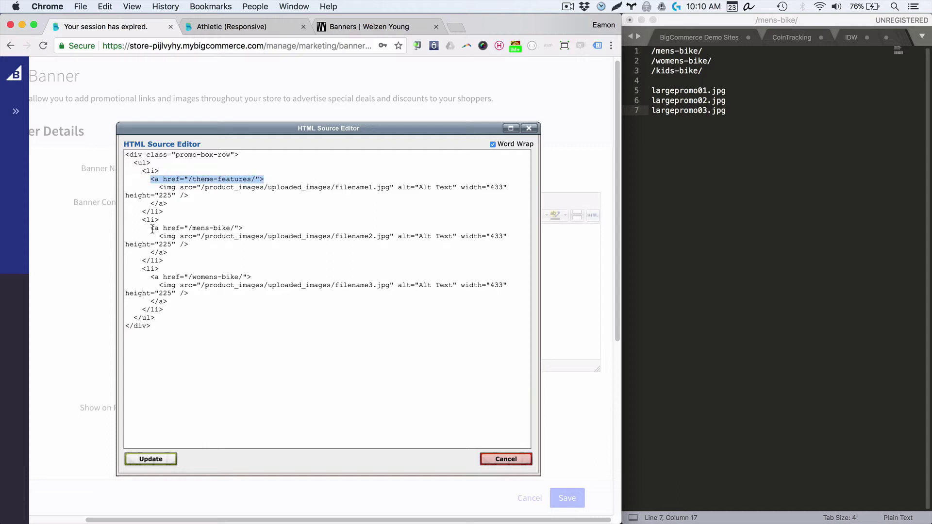
left_click_drag(152, 228, 251, 228)
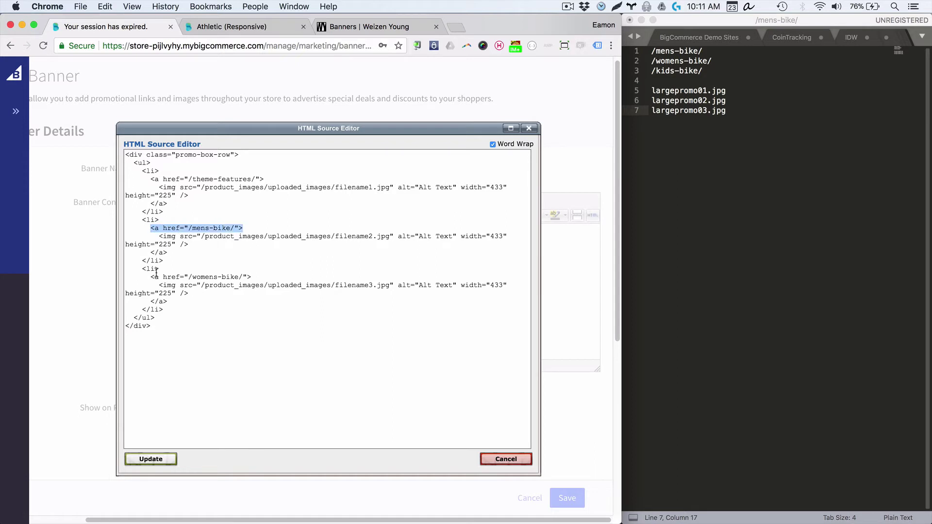
left_click_drag(153, 277, 262, 279)
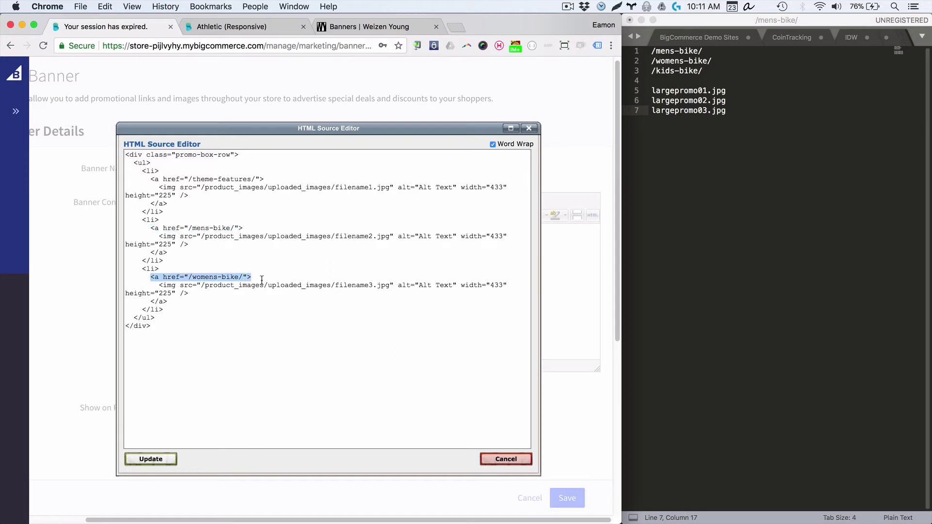
left_click_drag(158, 187, 396, 194)
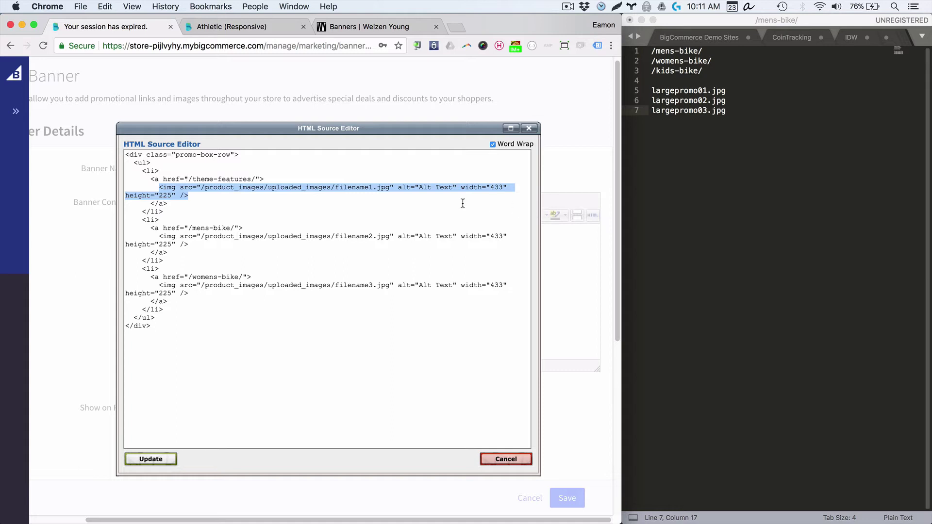
left_click(287, 204)
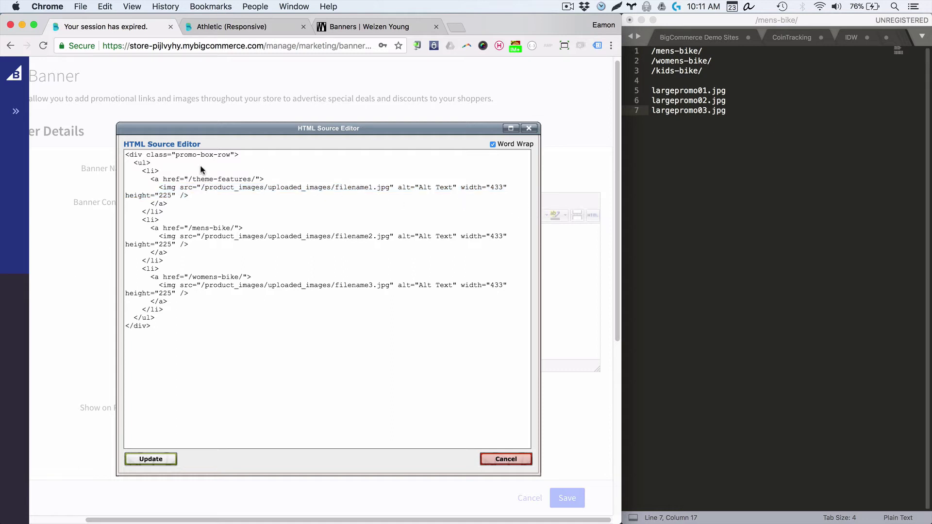
Replace the first link's path in the banner HTML with /mens-bike/ copied from the Sublime Text notes
left_click(817, 101)
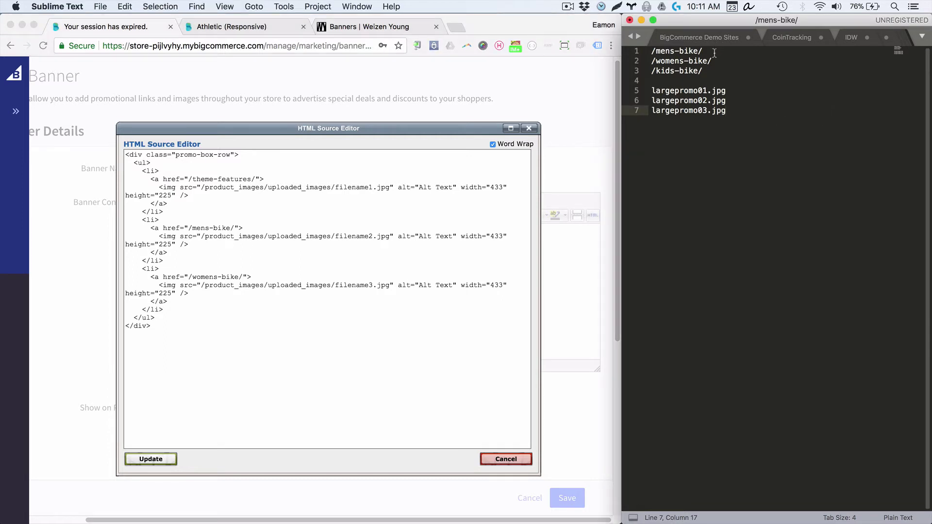
left_click(709, 51)
left_click_drag(708, 52, 632, 52)
key("super+c")
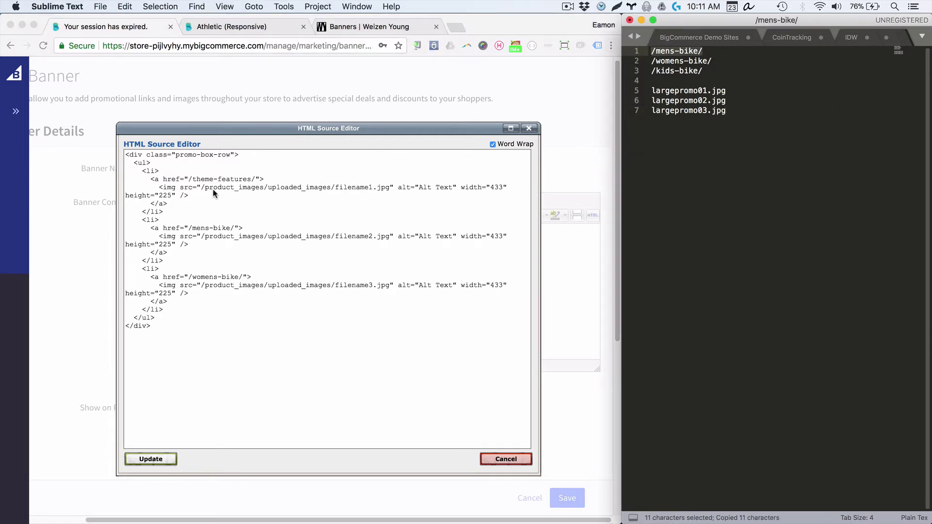
left_click(214, 195)
left_click_drag(189, 179, 256, 178)
key("super+v")
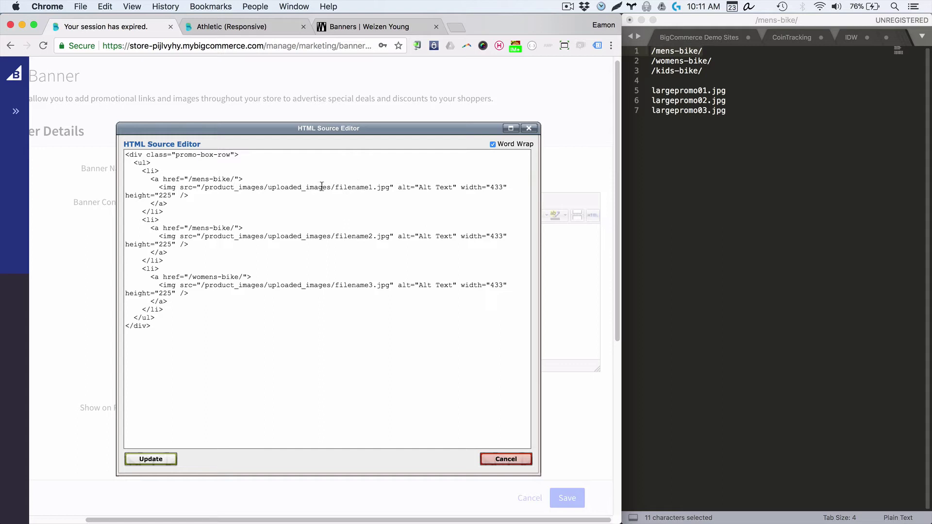
Replace filename1.jpg in the first image tag with largepromo01.jpg copied from the notes
left_click_drag(335, 187, 393, 186)
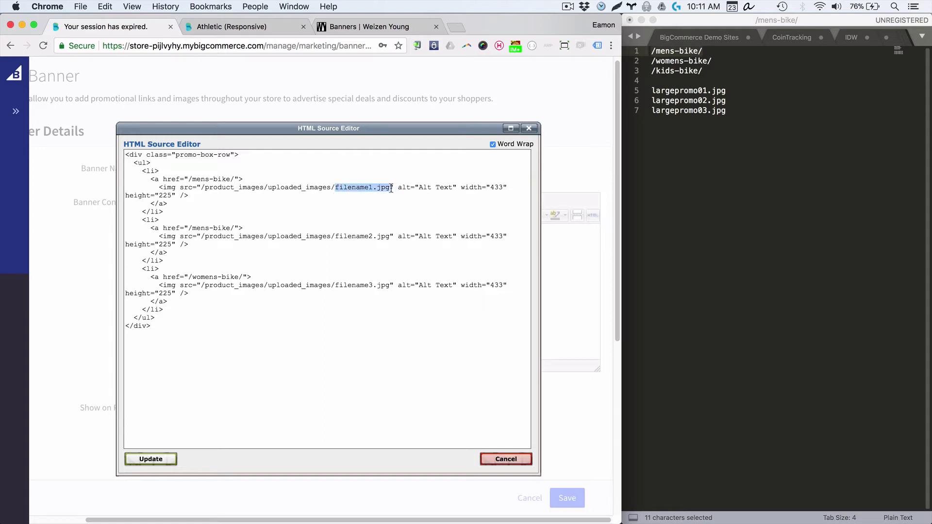
left_click(719, 109)
left_click_drag(730, 91, 636, 91)
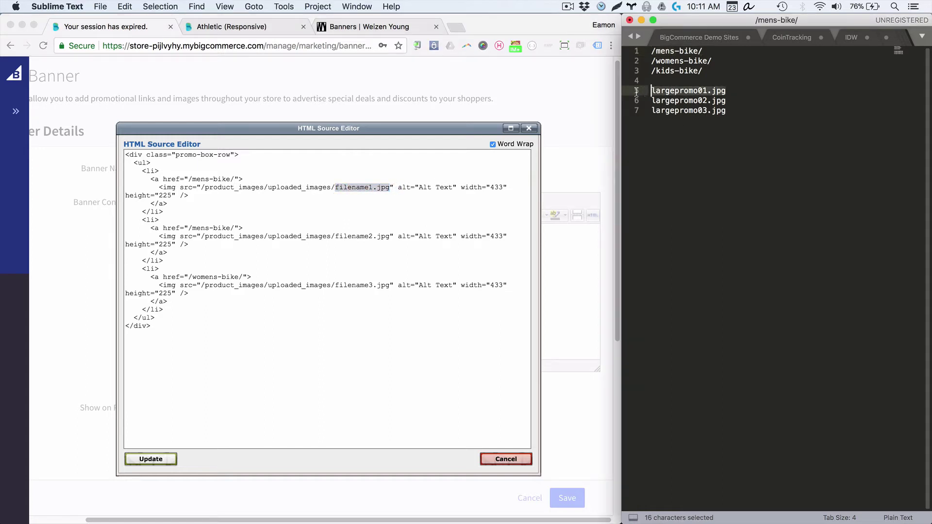
key("super+c")
left_click(337, 188)
left_click(336, 187)
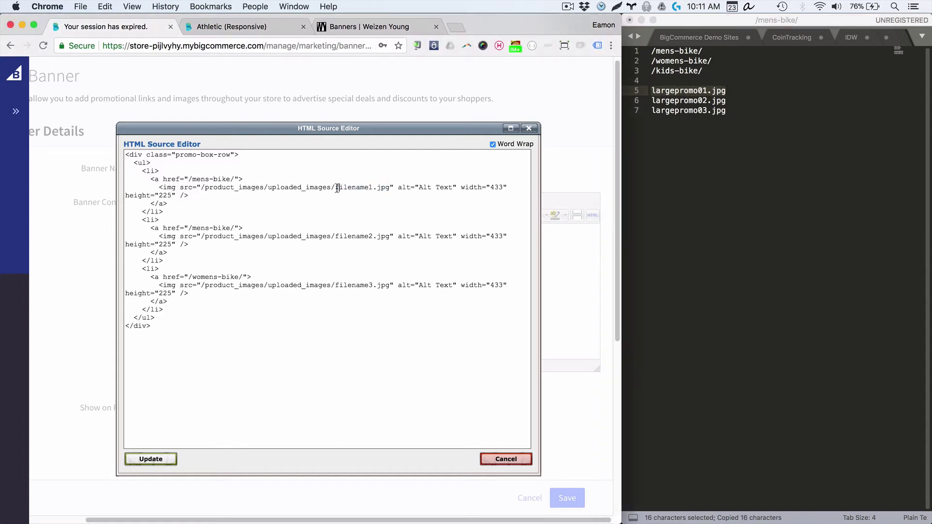
left_click_drag(336, 187, 393, 188)
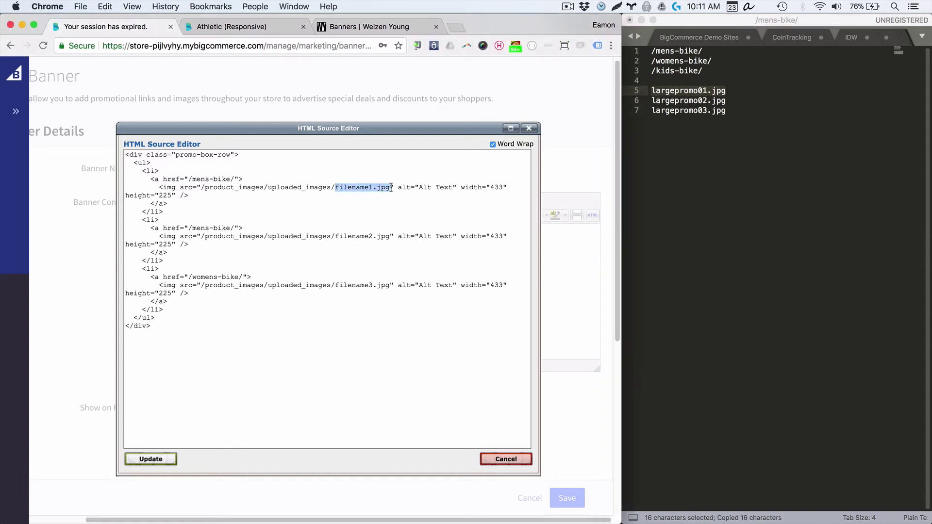
key("super+v")
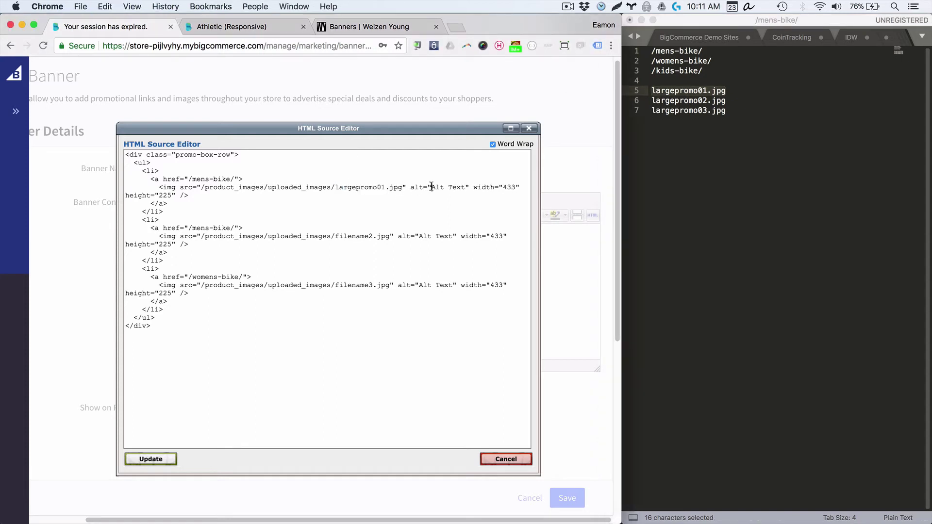
Set the first image's alt text to "Mens Bike"
left_click_drag(431, 187, 468, 188)
type("Mens Bike")
scroll(454, 203, "down", 1)
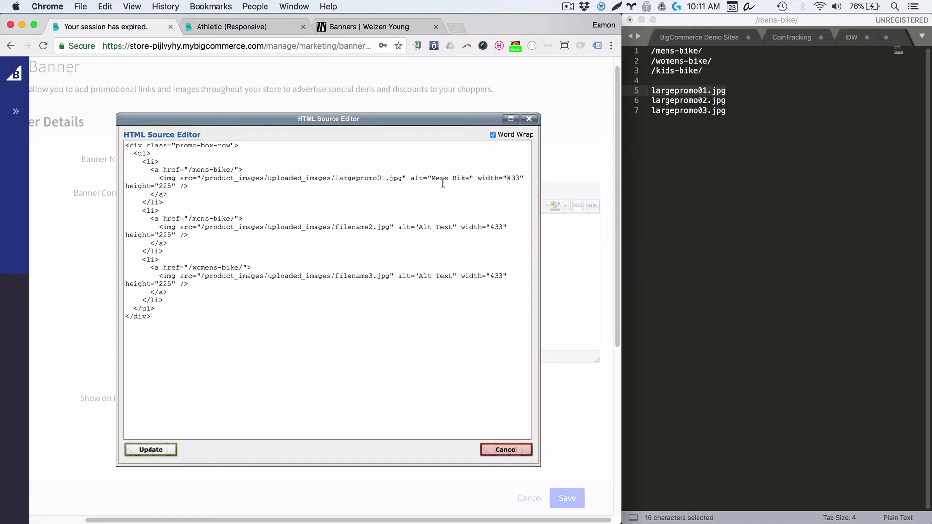
Try a height value of 100 in the first image tag
left_click(508, 178)
left_click_drag(171, 186, 164, 187)
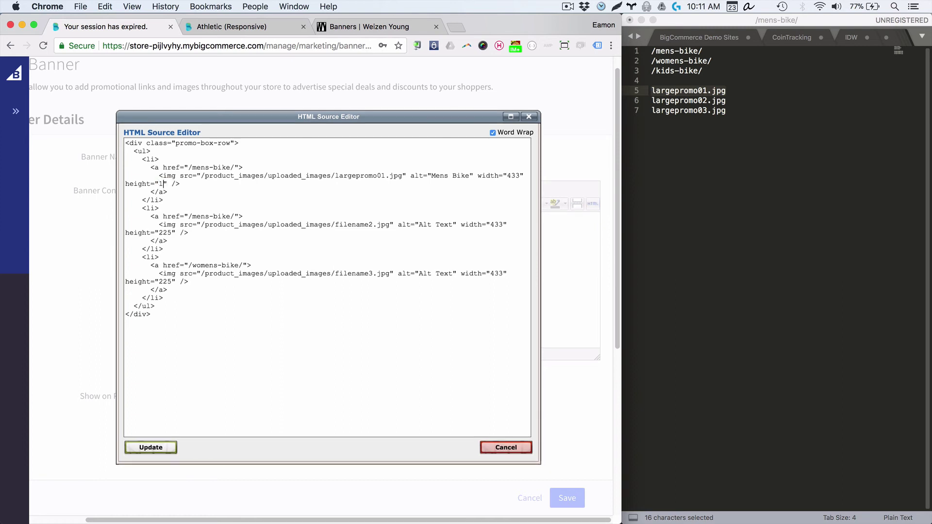
type("100")
key("BackSpace")
key("BackSpace")
key("BackSpace")
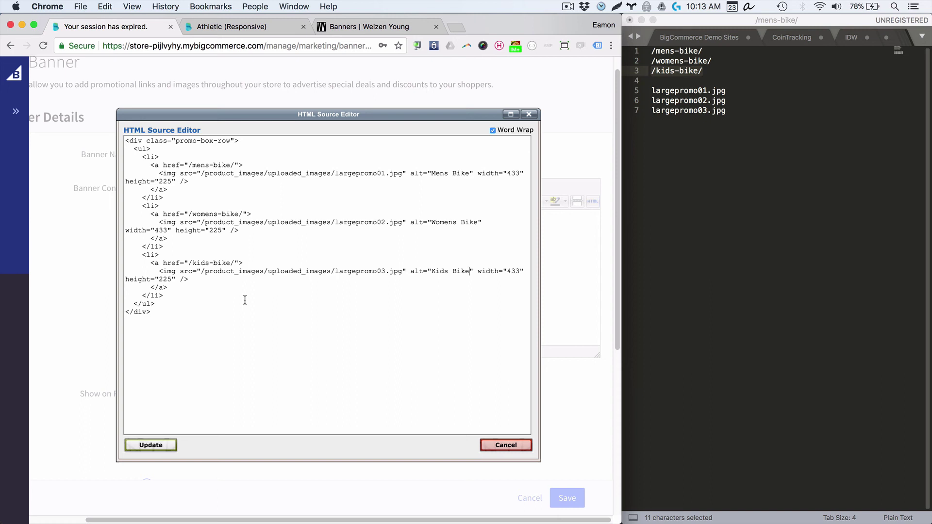
Apply the edited HTML source to the banner content and save Bottom Banner
left_click(149, 447)
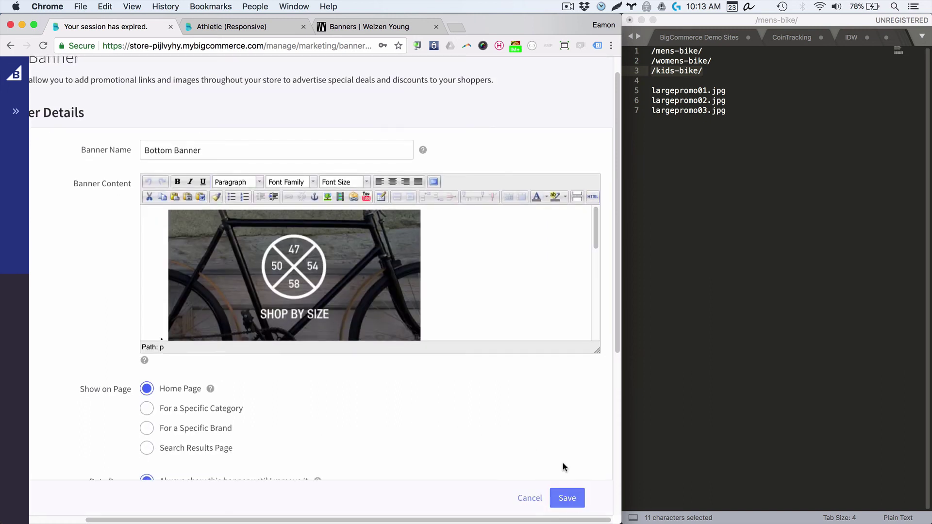
scroll(578, 481, "down", 1)
left_click(567, 498)
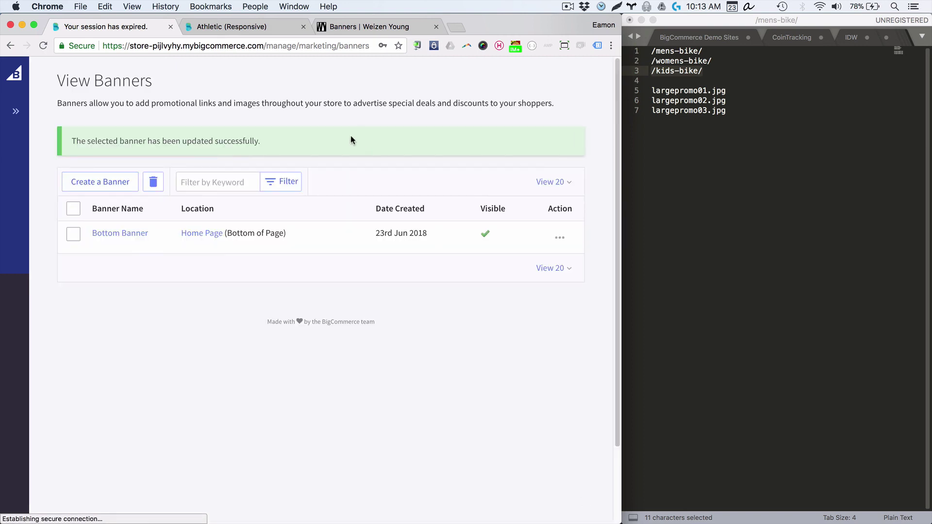
Reload the Athletic storefront home page and check the row of promo images beneath the carousel
left_click(221, 27)
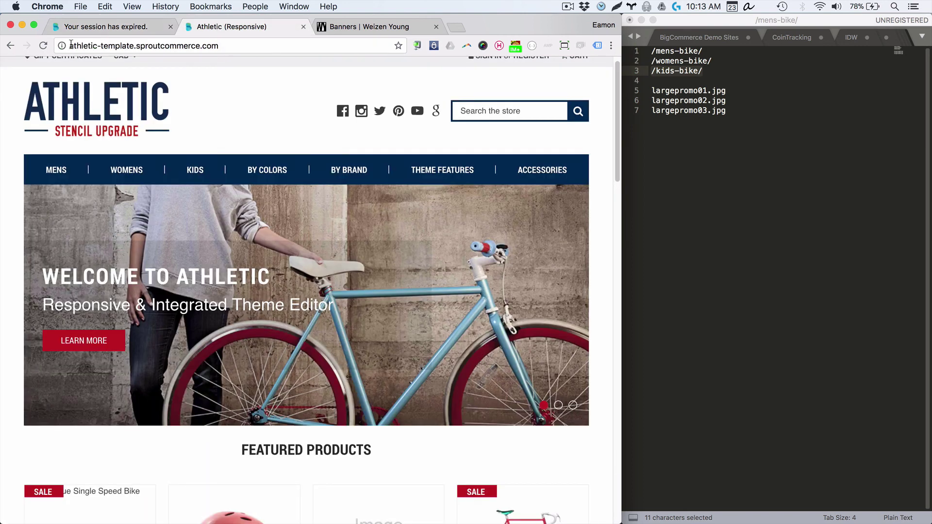
left_click(43, 46)
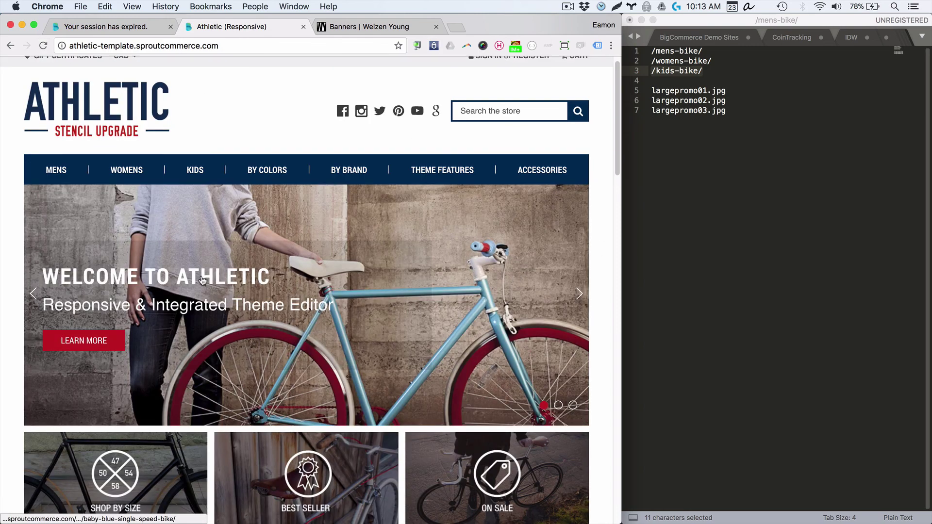
scroll(202, 279, "down", 1)
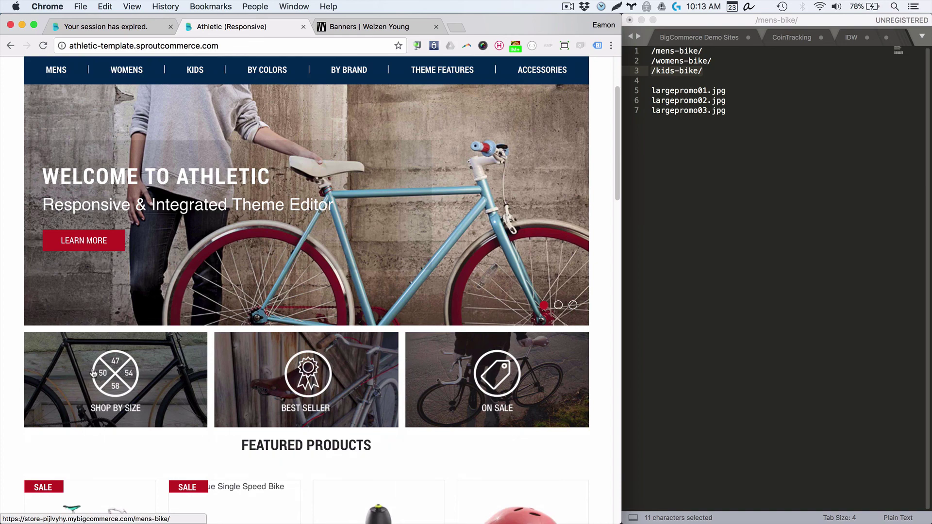